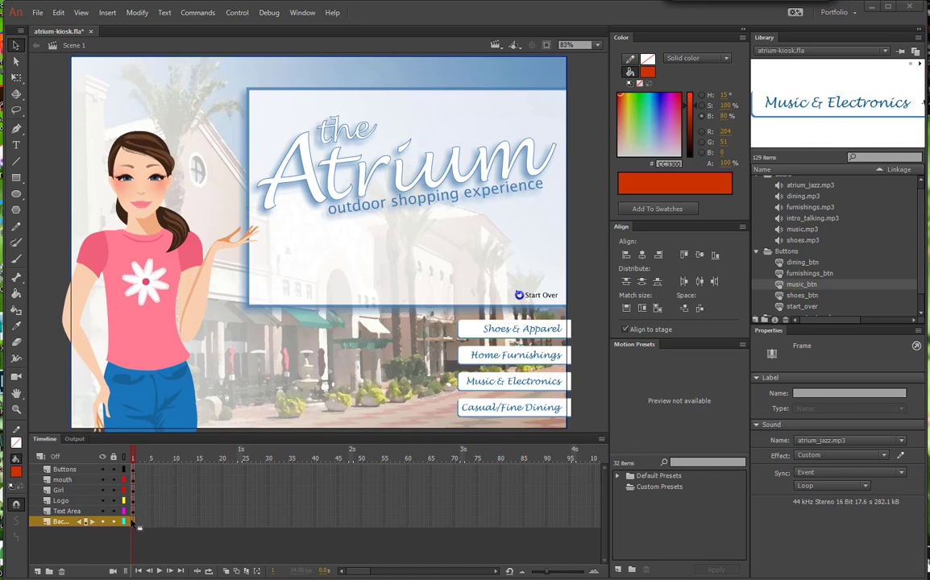
Add a new layer directly above the mouth layer and name it talking
{"action": "left_click", "coordinate": [64, 481]}
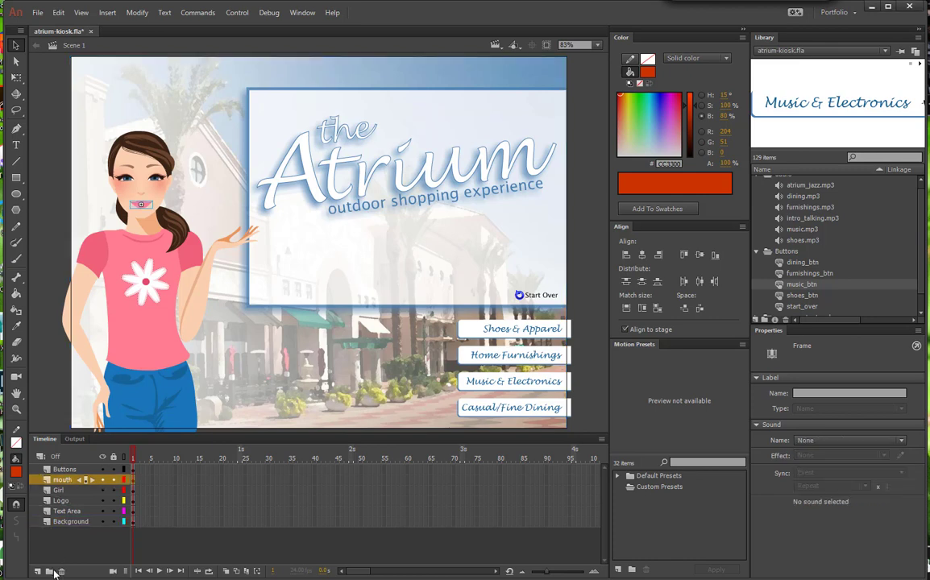
{"action": "left_click", "coordinate": [38, 572]}
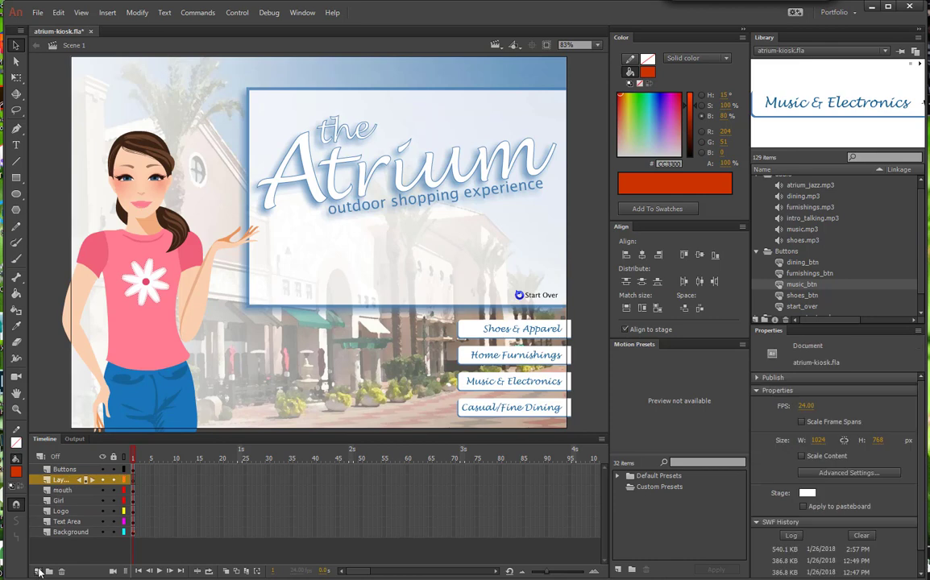
{"action": "double_click", "coordinate": [62, 481]}
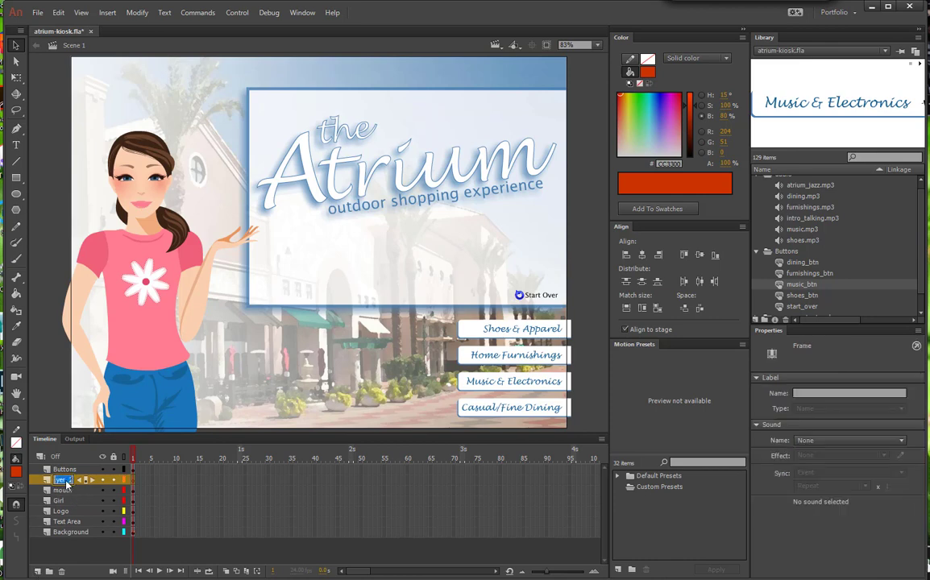
{"action": "type", "text": "labels"}
{"action": "key", "text": "Return"}
Assign the intro_talking.mp3 sound to the talking layer's first frame and set its sync to Stream
{"action": "left_click", "coordinate": [903, 441]}
{"action": "left_click", "coordinate": [839, 505]}
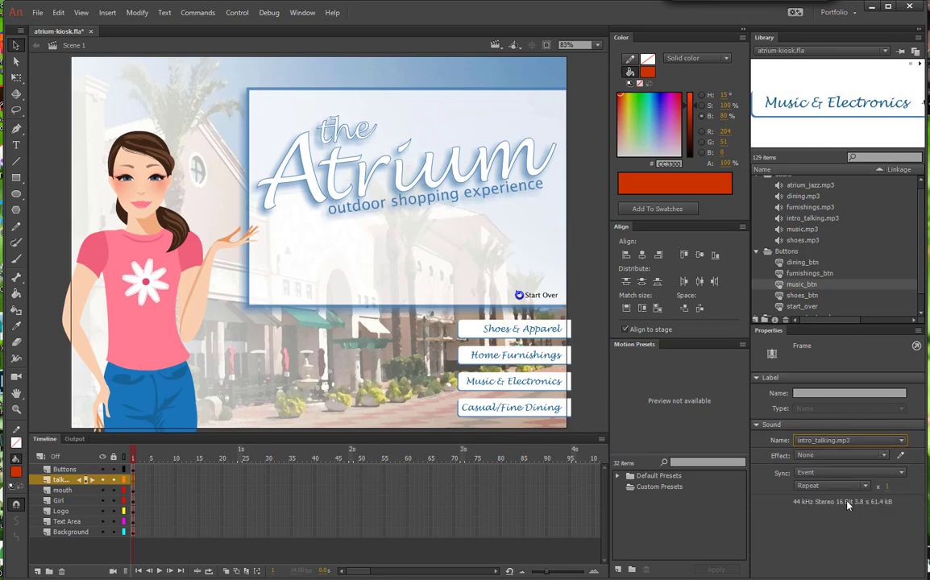
{"action": "left_click", "coordinate": [902, 473]}
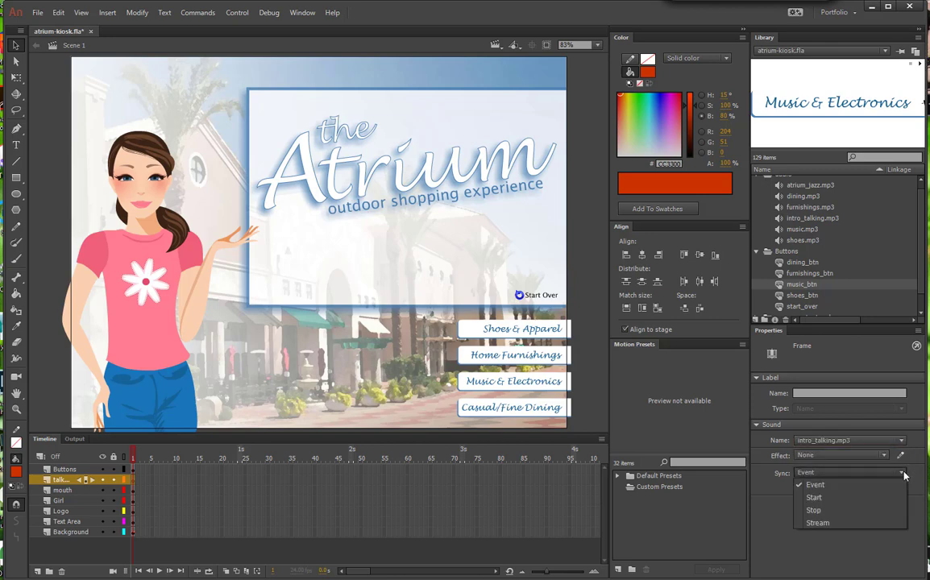
{"action": "left_click", "coordinate": [834, 526]}
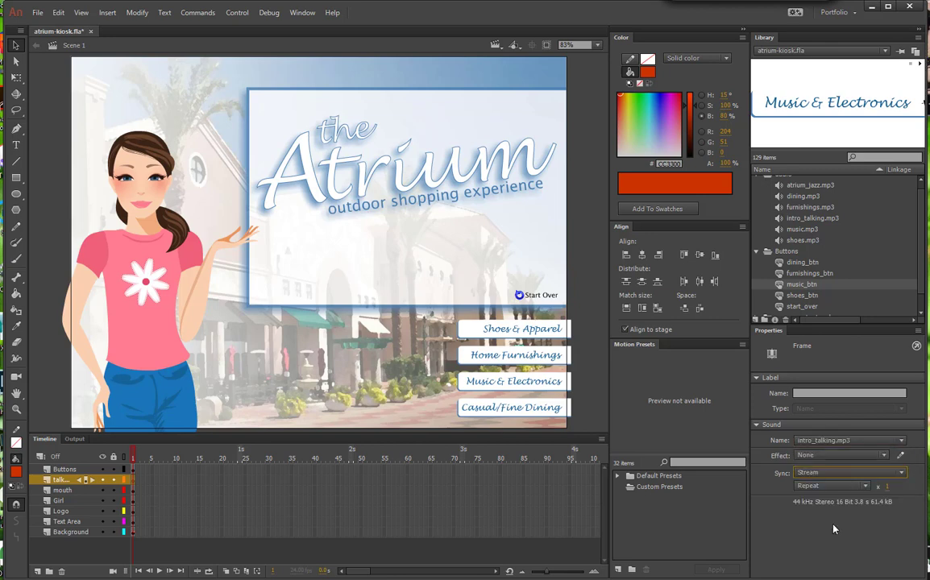
Test the kiosk movie to check how the streamed narration plays, and close the preview
{"action": "left_click", "coordinate": [237, 12]}
{"action": "left_click", "coordinate": [248, 123]}
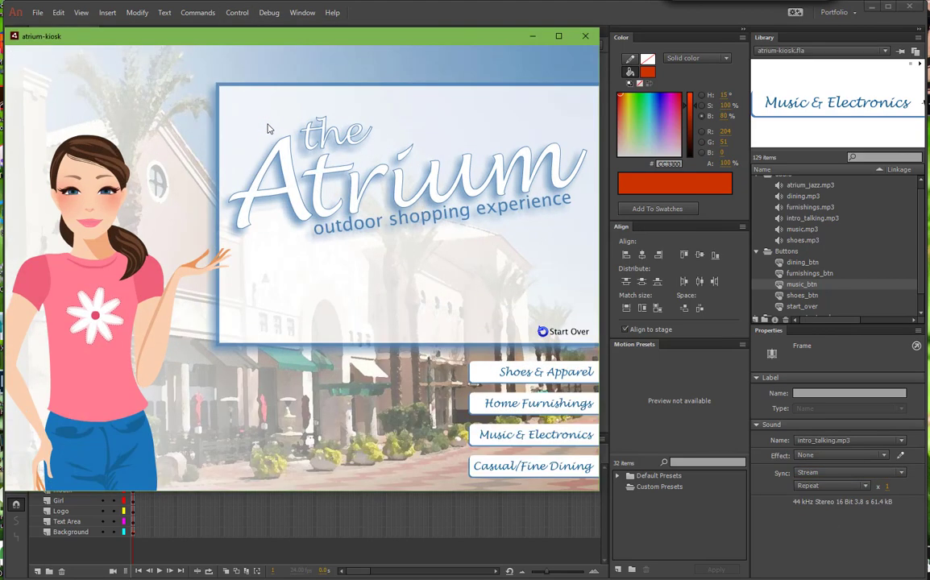
{"action": "left_click", "coordinate": [586, 39]}
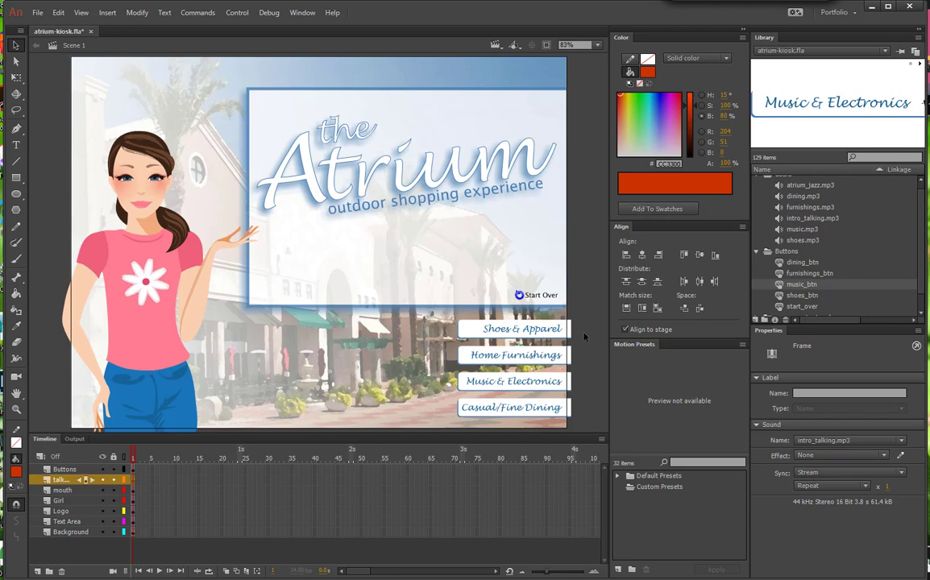
Extend the talking, Buttons, mouth, Girl, Logo, Text Area and Background layers to frame 95 by inserting frames
{"action": "right_click", "coordinate": [570, 481]}
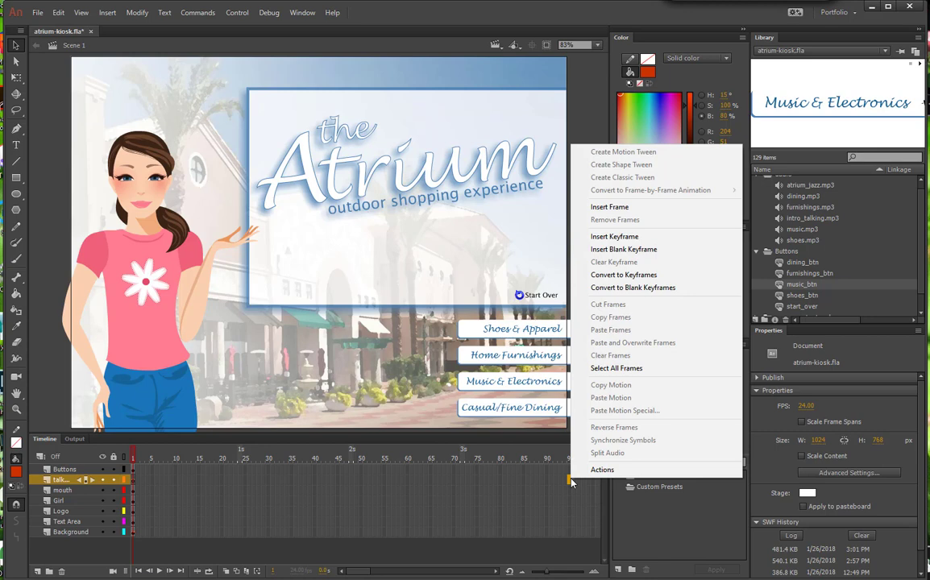
{"action": "left_click", "coordinate": [610, 207]}
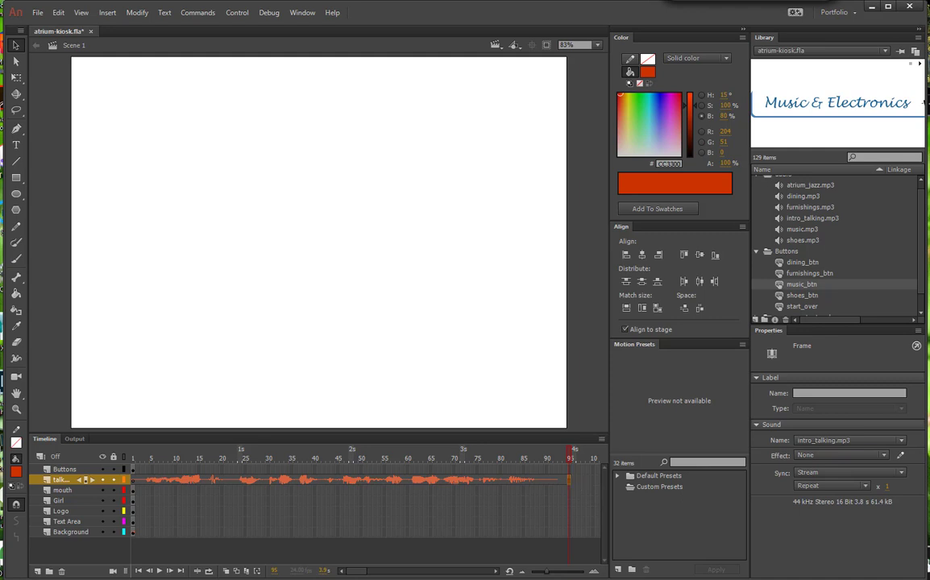
{"action": "left_click", "coordinate": [570, 548]}
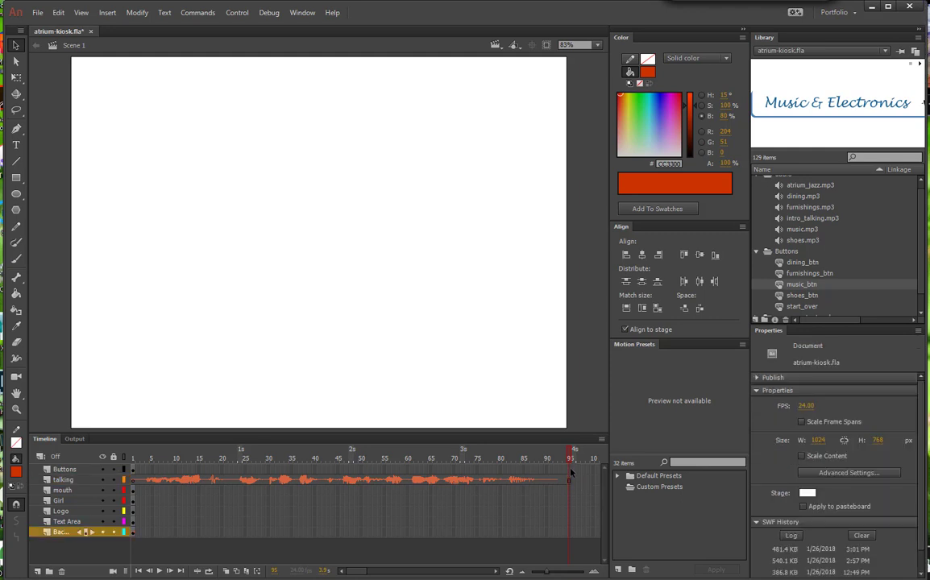
{"action": "left_click", "coordinate": [570, 470]}
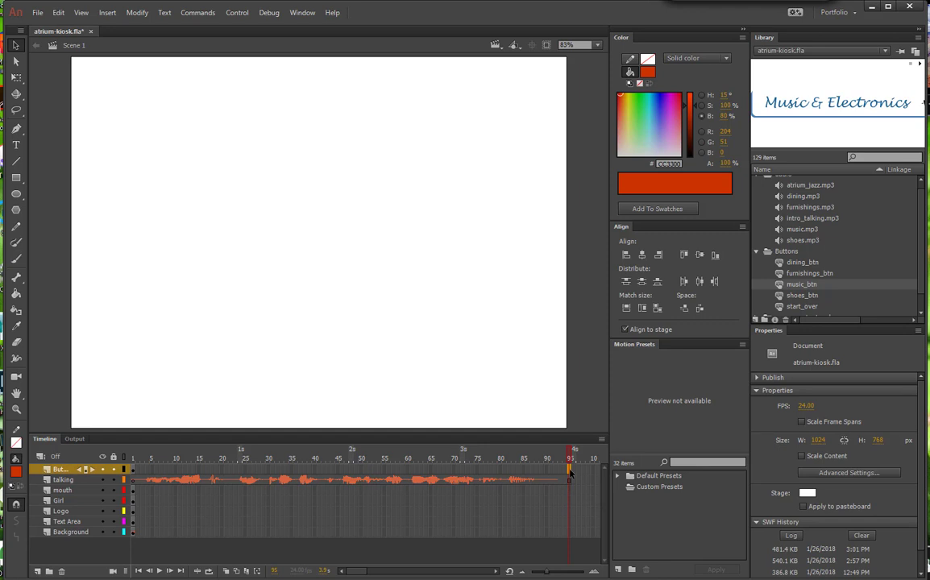
{"action": "key", "text": "ctrl+shift+v"}
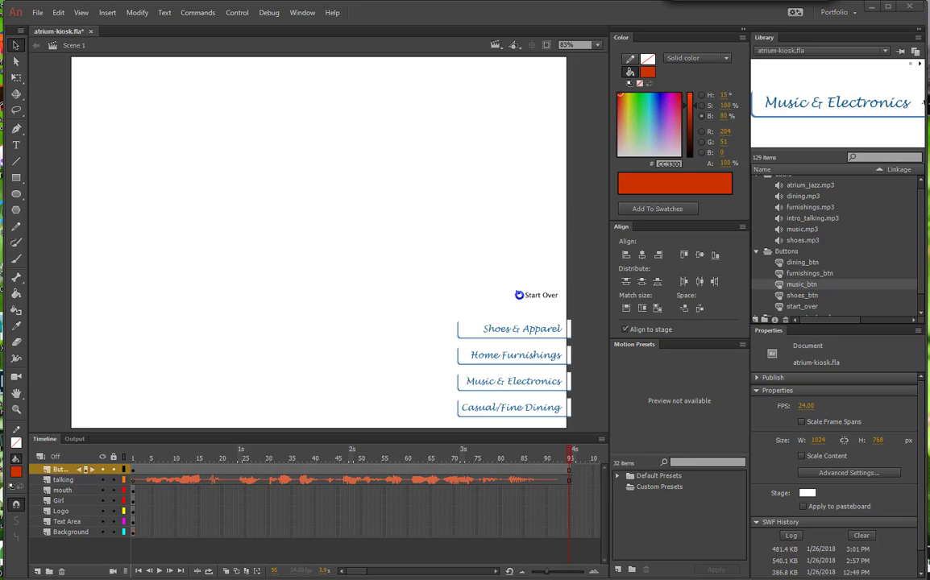
{"action": "left_click", "coordinate": [570, 490]}
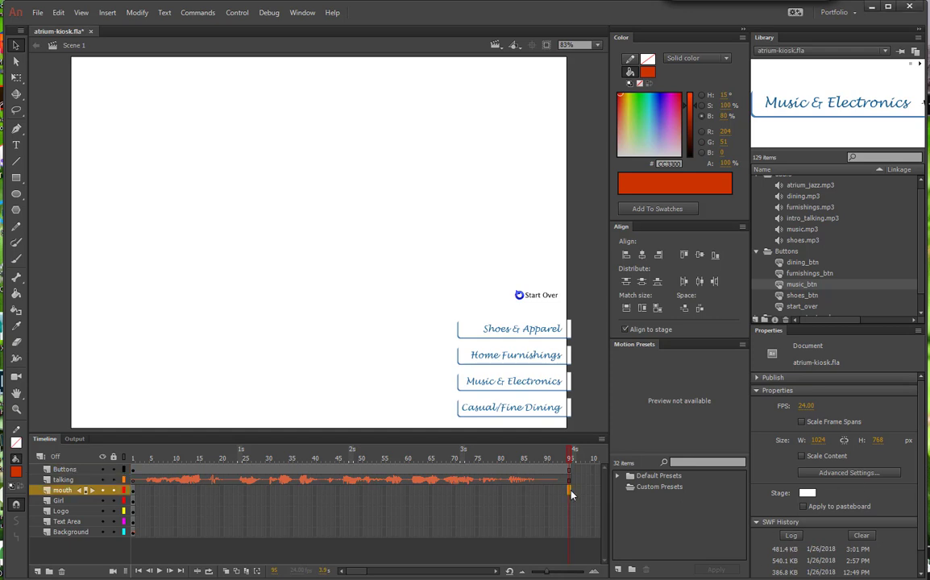
{"action": "left_click", "coordinate": [570, 535], "text": "shift"}
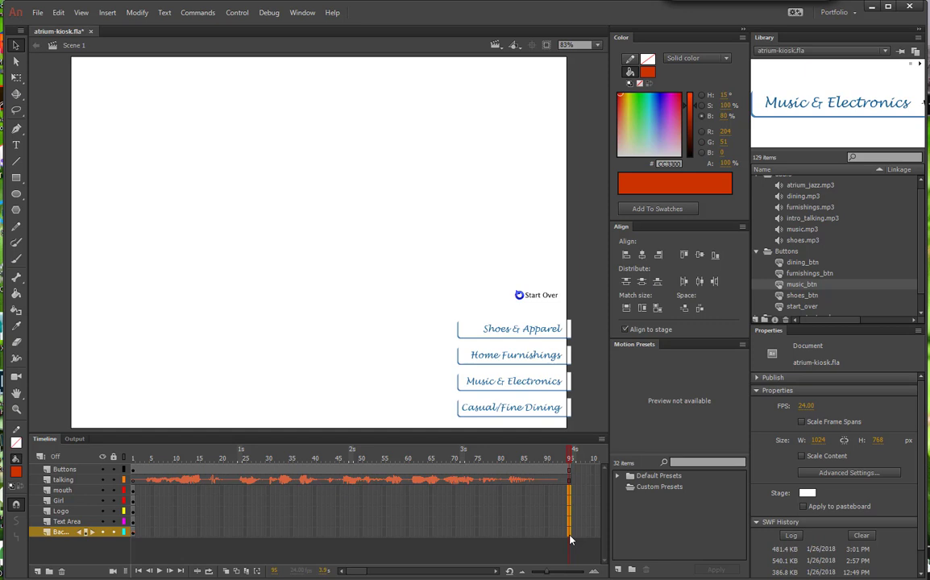
{"action": "key", "text": "F5"}
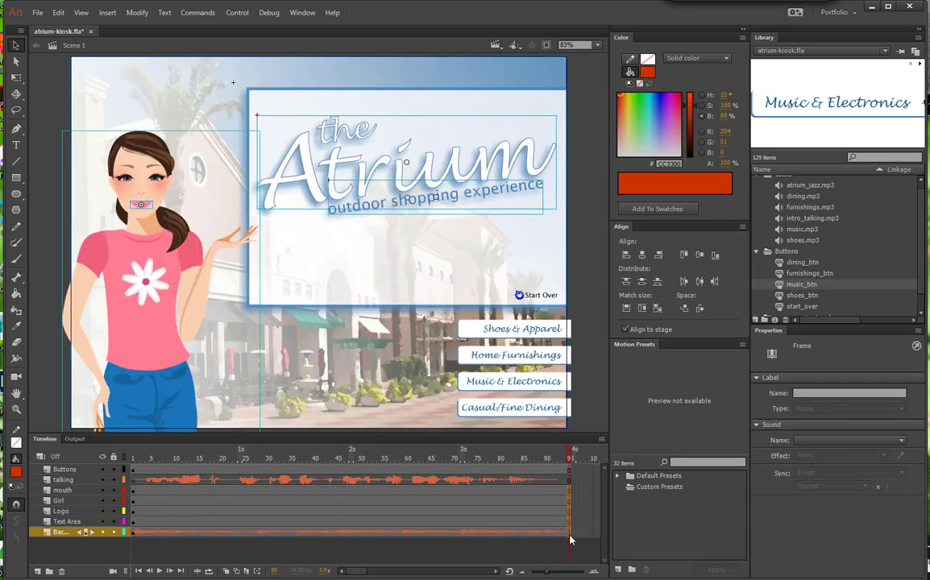
Play the timeline from frame 1, test the movie to check the narration with the background music, and close the preview
{"action": "left_click", "coordinate": [139, 572]}
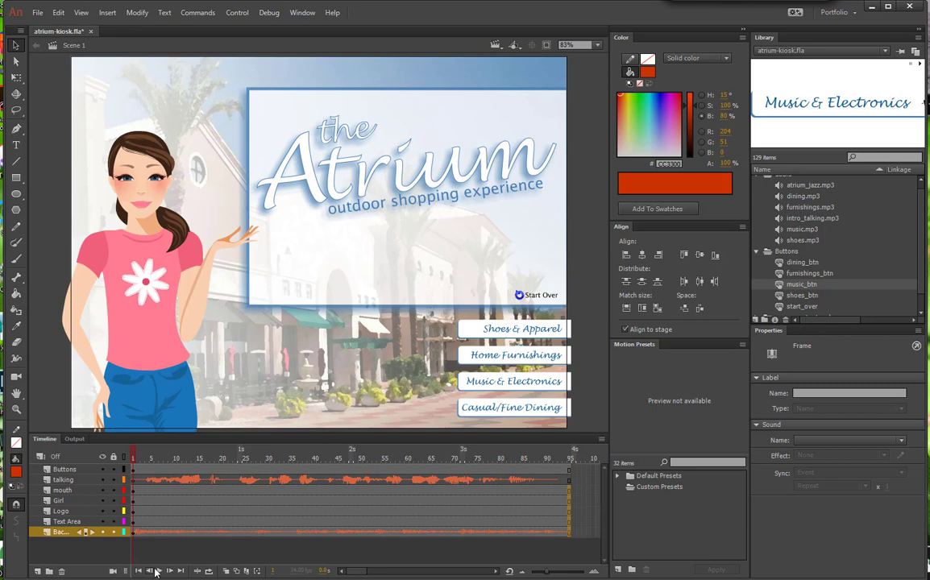
{"action": "left_click", "coordinate": [160, 572]}
{"action": "left_click", "coordinate": [230, 14]}
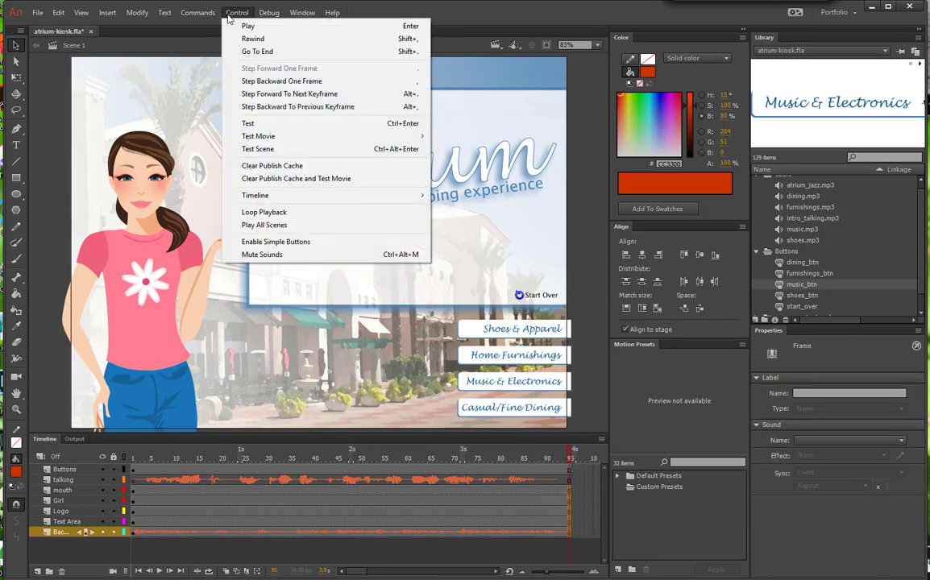
{"action": "left_click", "coordinate": [240, 119]}
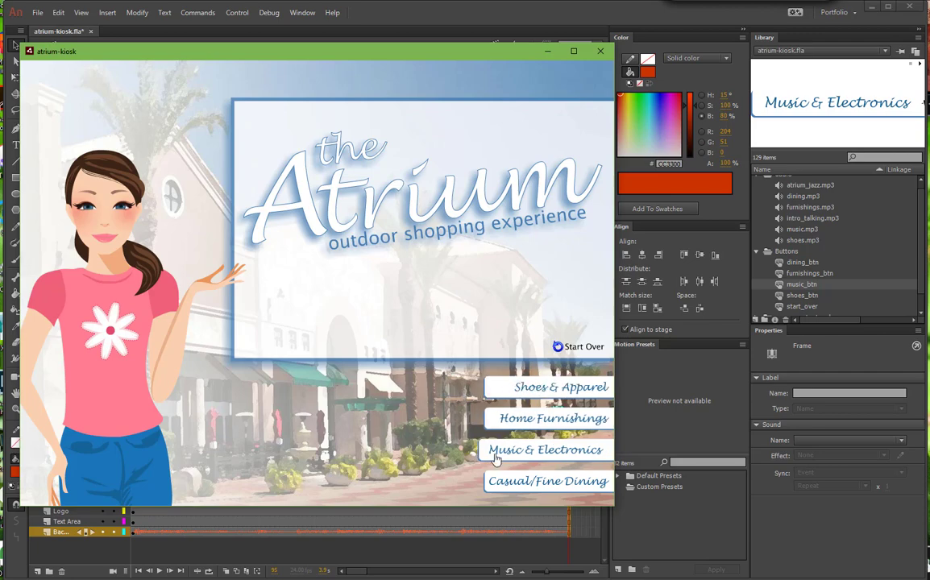
{"action": "left_click", "coordinate": [600, 53]}
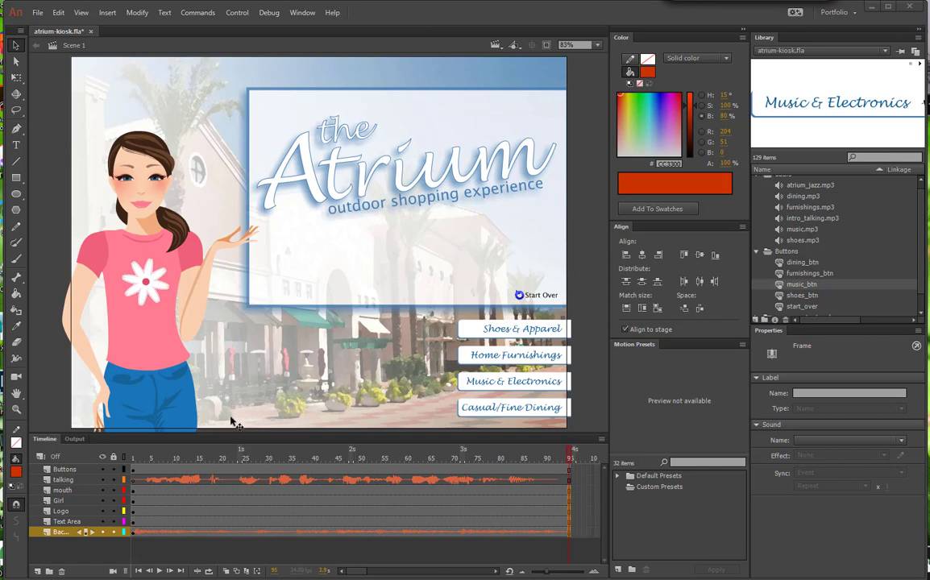
Set the talking layer's height to 300% in its layer properties
{"action": "double_click", "coordinate": [46, 481]}
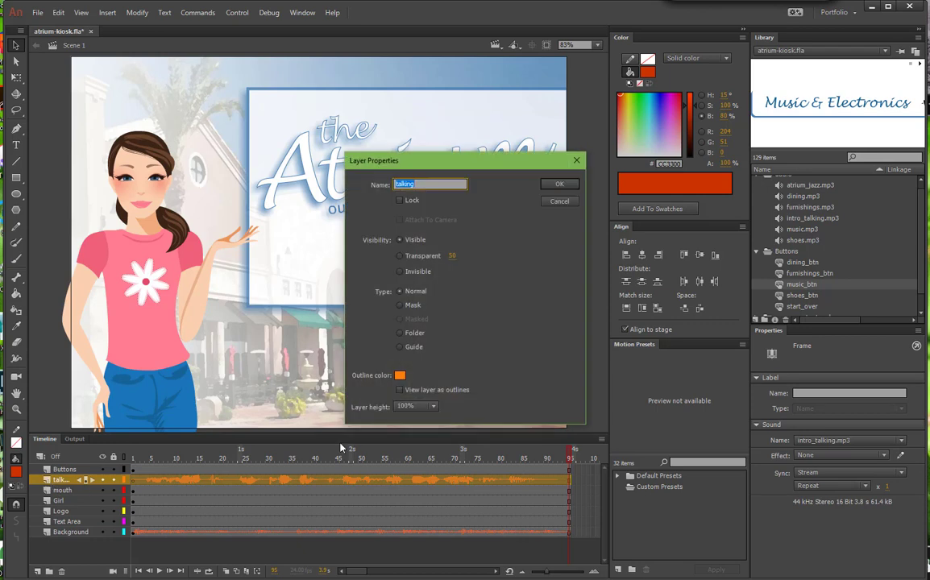
{"action": "left_click", "coordinate": [434, 406]}
{"action": "left_click", "coordinate": [409, 440]}
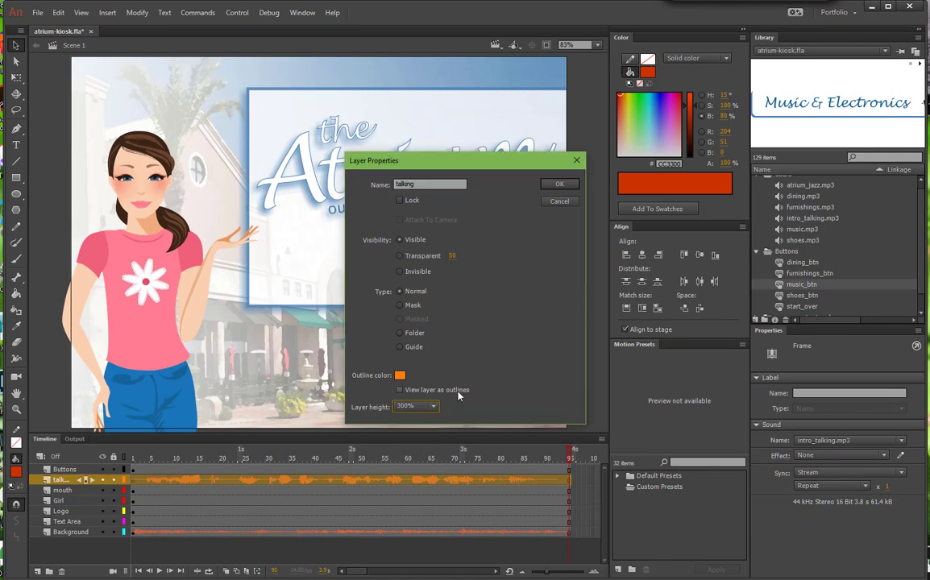
{"action": "left_click", "coordinate": [556, 187]}
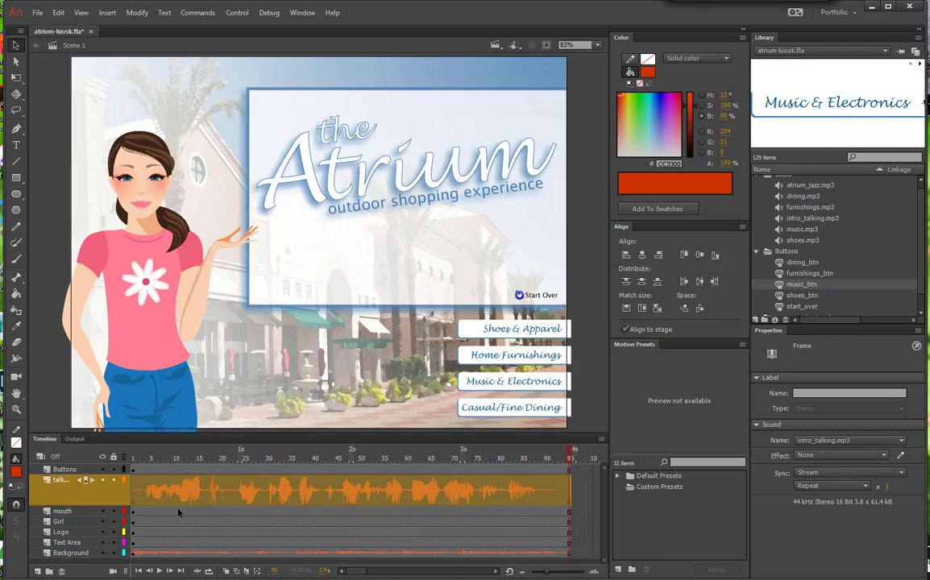
Insert a keyframe at frame 3 of the mouth layer and swap the girl's mouth symbol there for mouth2
{"action": "left_click", "coordinate": [134, 460]}
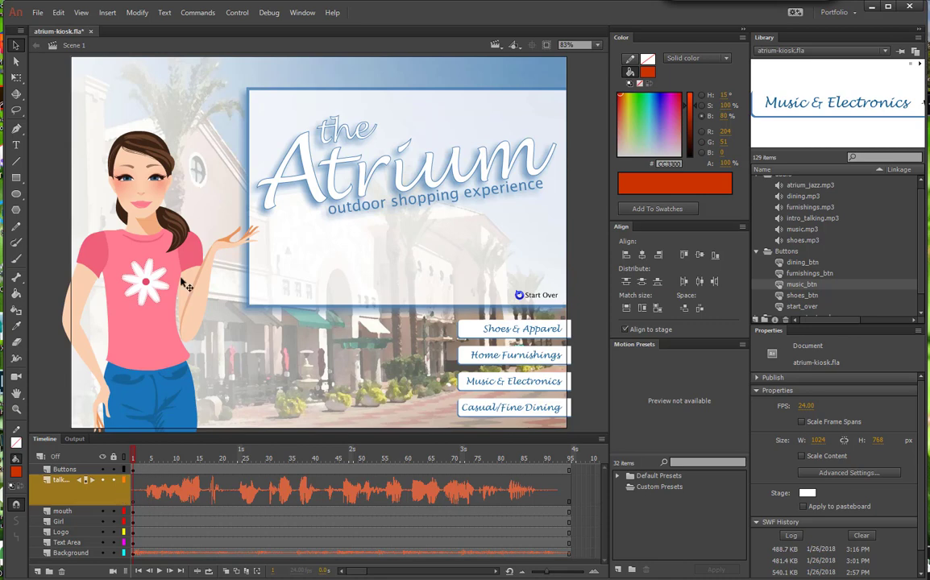
{"action": "key", "text": "ctrl+space"}
{"action": "left_click_drag", "start_coordinate": [90, 160], "coordinate": [287, 349]}
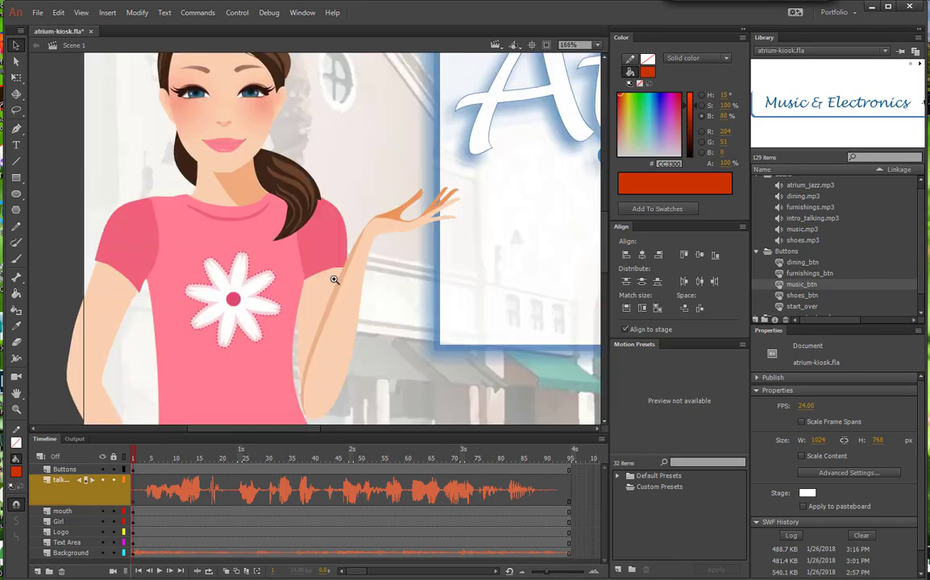
{"action": "scroll", "coordinate": [336, 284], "scroll_direction": "up", "scroll_amount": 3}
{"action": "scroll", "coordinate": [336, 284], "scroll_direction": "down", "scroll_amount": 2}
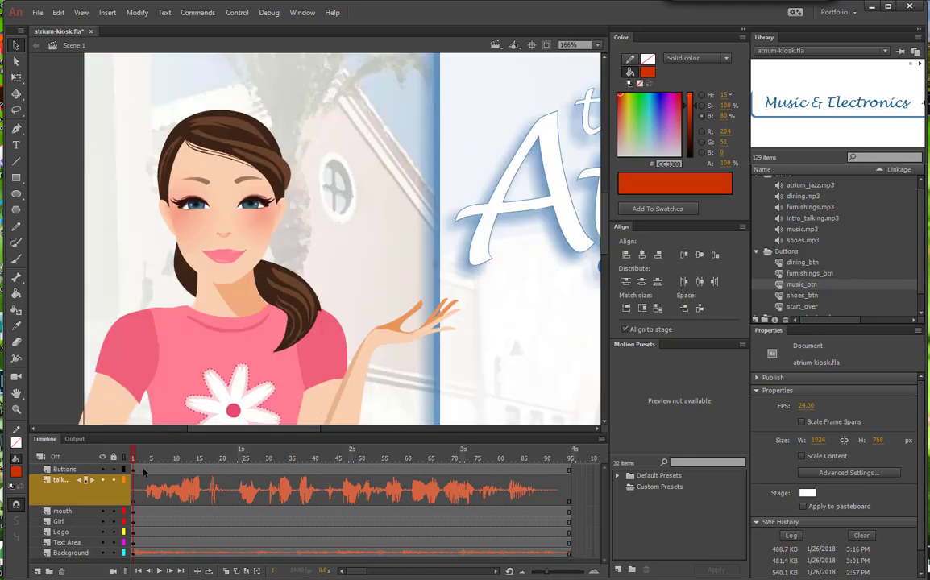
{"action": "left_click", "coordinate": [143, 514]}
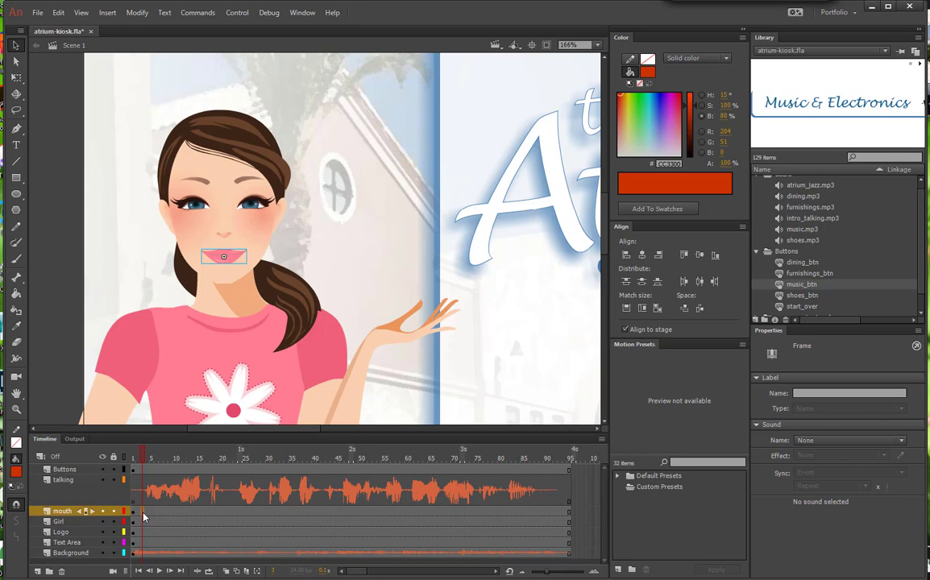
{"action": "key", "text": "F6"}
{"action": "left_click", "coordinate": [234, 260]}
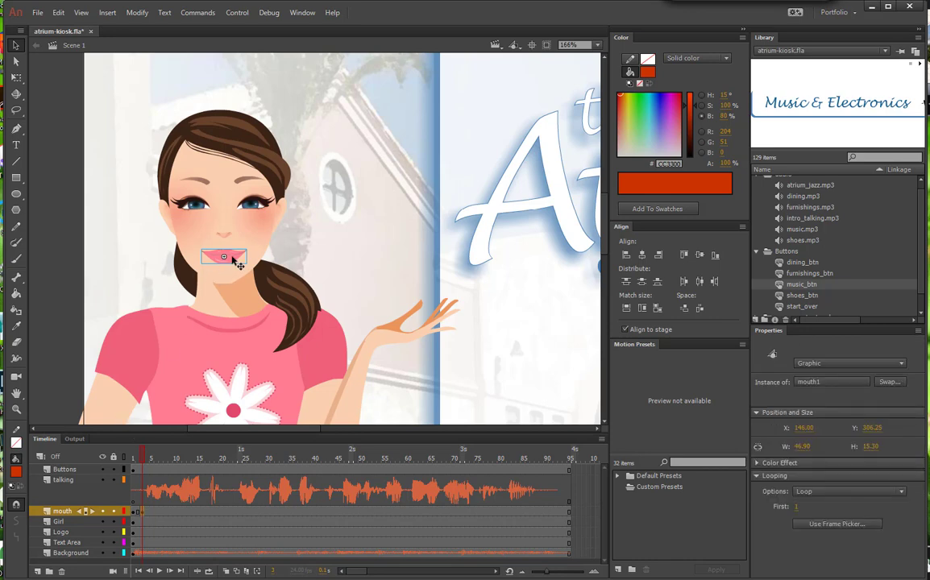
{"action": "left_click", "coordinate": [891, 384]}
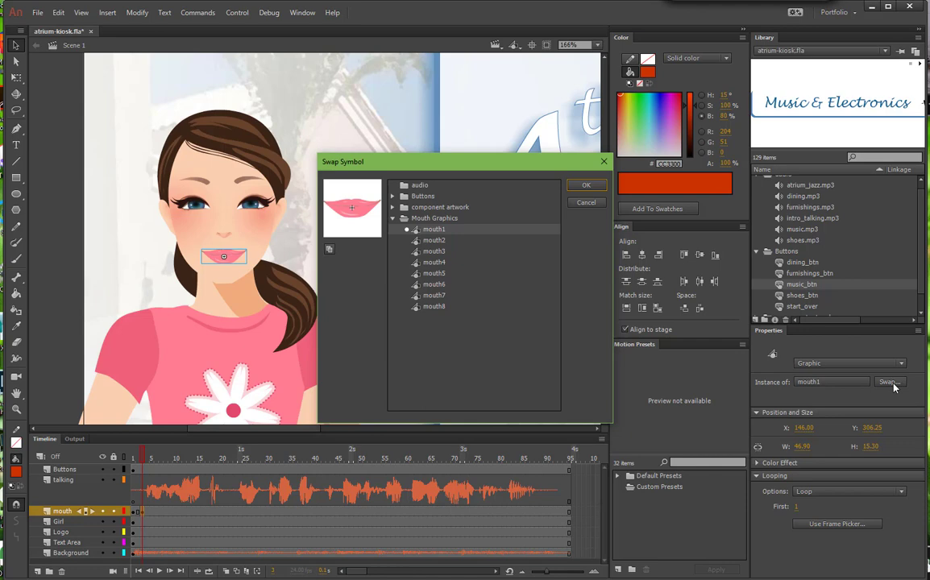
{"action": "left_click", "coordinate": [435, 240]}
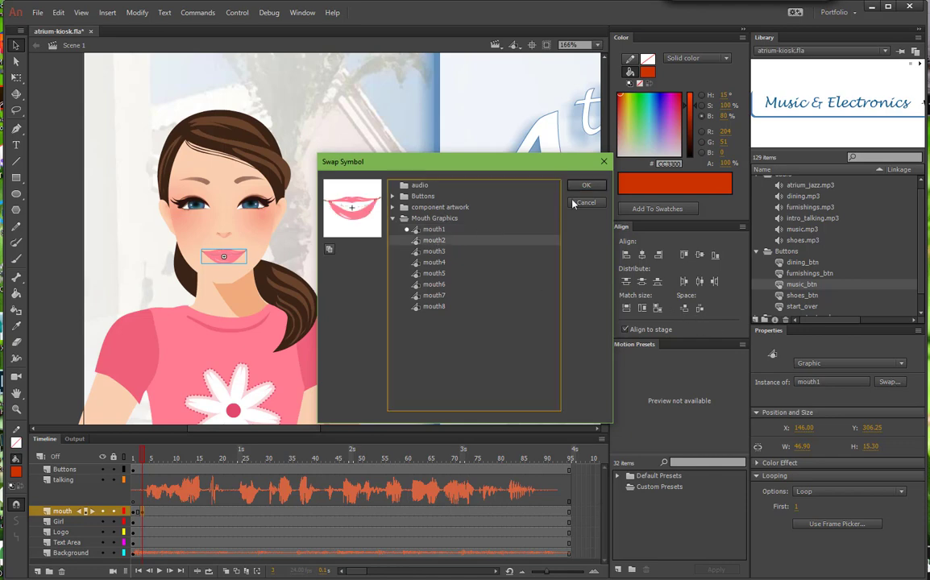
{"action": "left_click", "coordinate": [586, 187]}
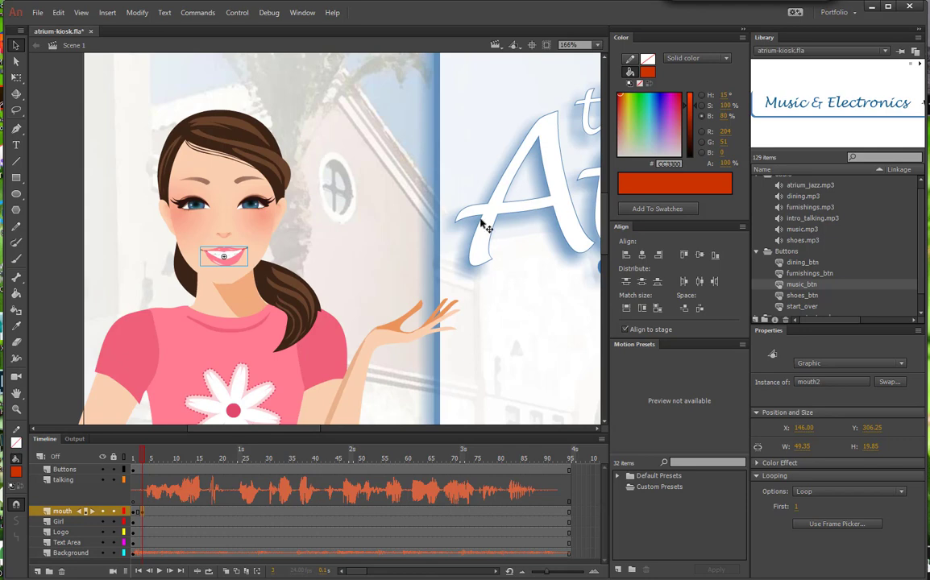
Insert a keyframe at frame 8 of the mouth layer and swap the girl's mouth symbol there for mouth5
{"action": "left_click", "coordinate": [147, 457]}
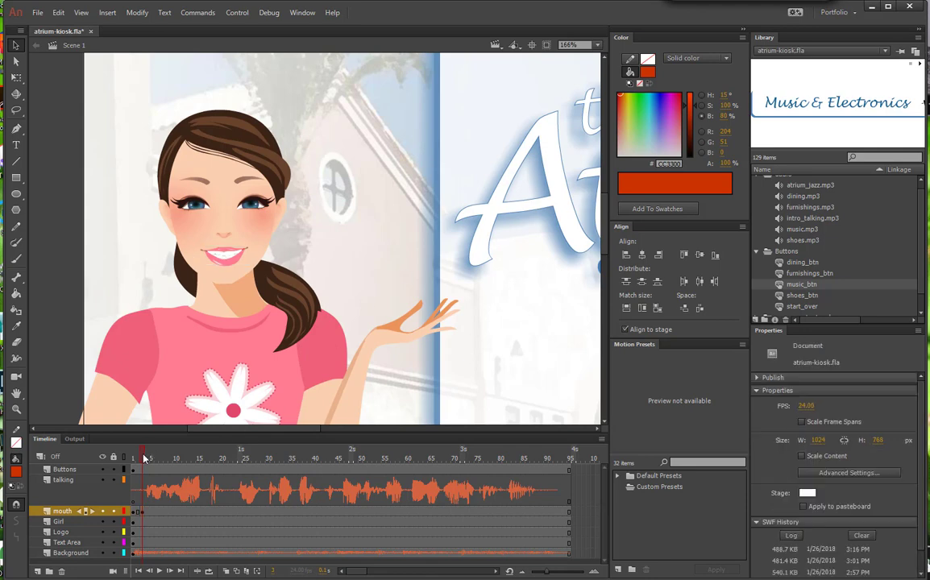
{"action": "left_click_drag", "start_coordinate": [148, 457], "coordinate": [166, 459]}
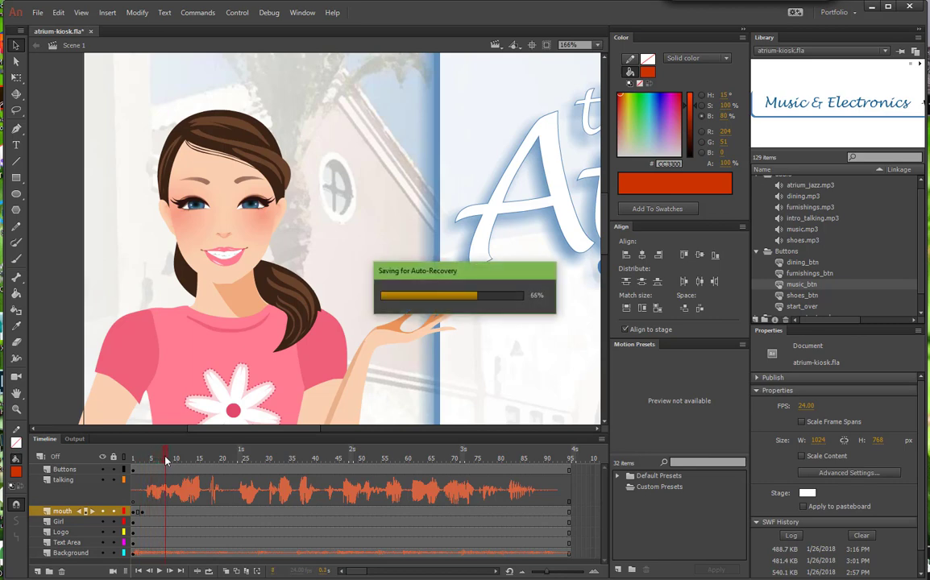
{"action": "left_click", "coordinate": [165, 511]}
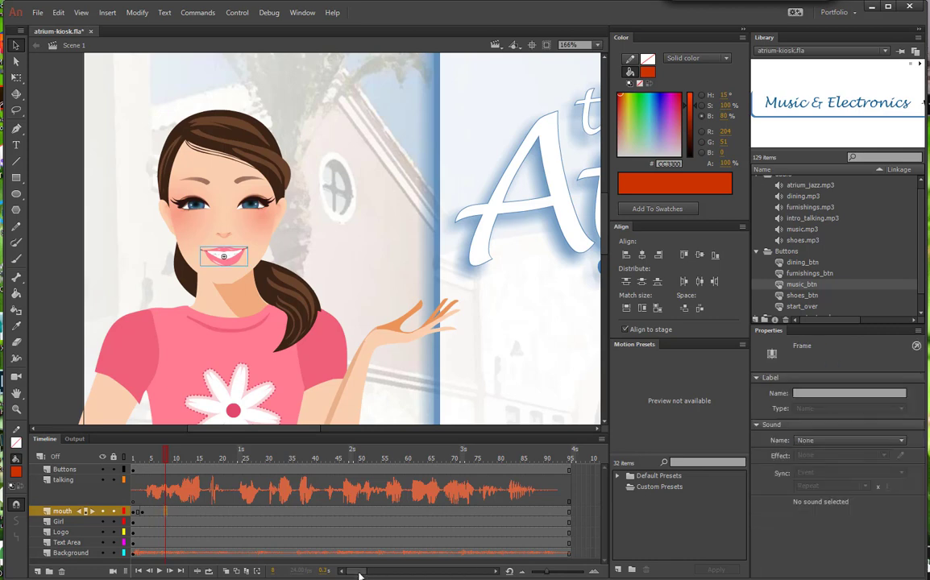
{"action": "left_click_drag", "start_coordinate": [545, 574], "coordinate": [552, 575]}
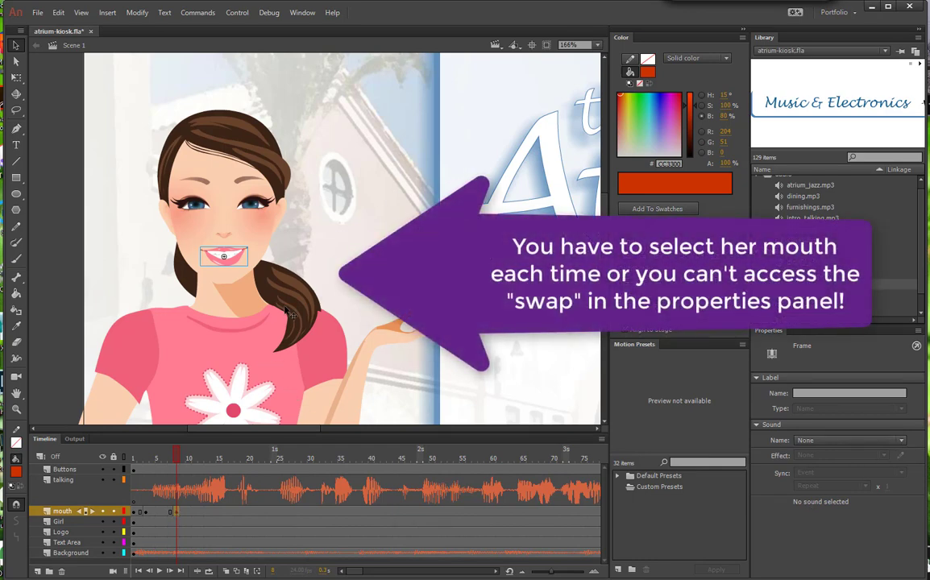
{"action": "left_click", "coordinate": [244, 258]}
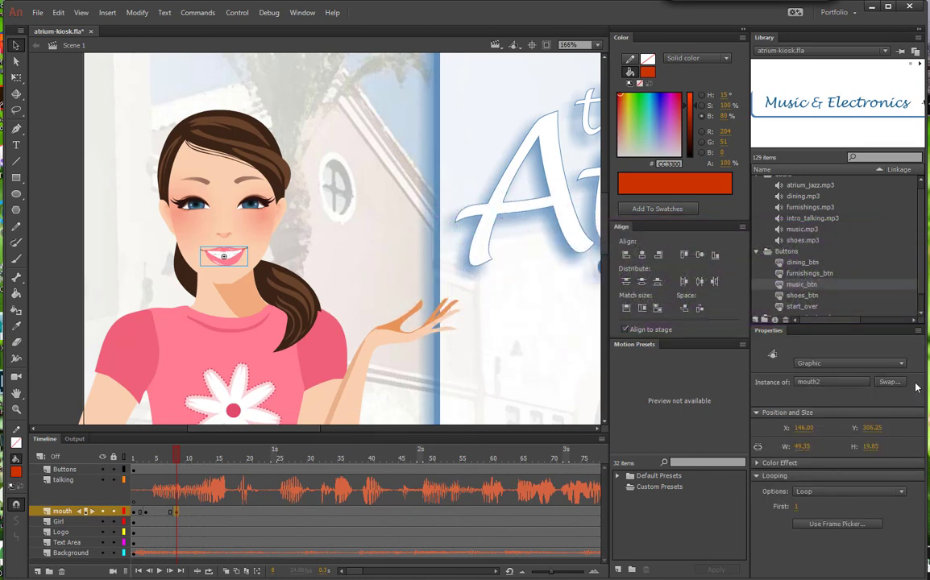
{"action": "left_click", "coordinate": [900, 383]}
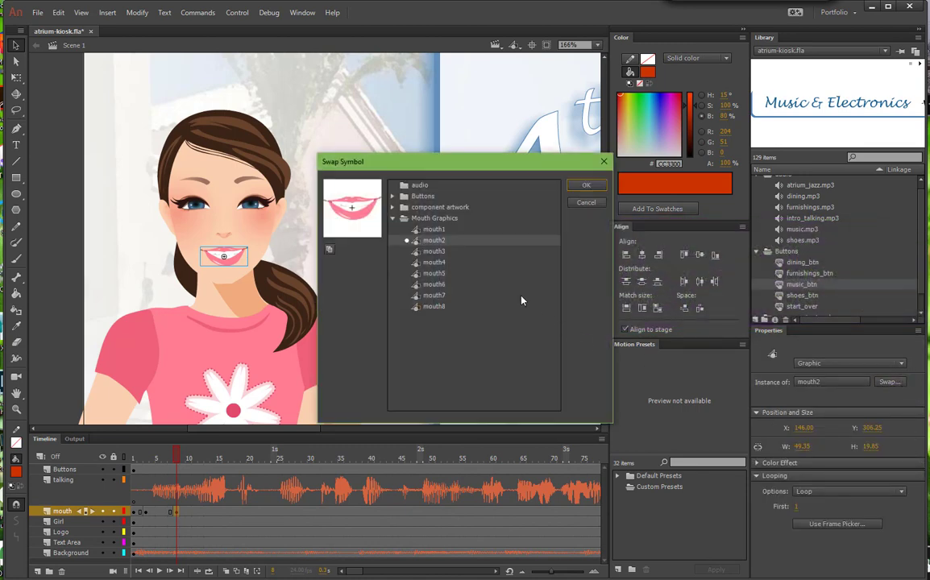
{"action": "left_click", "coordinate": [436, 274]}
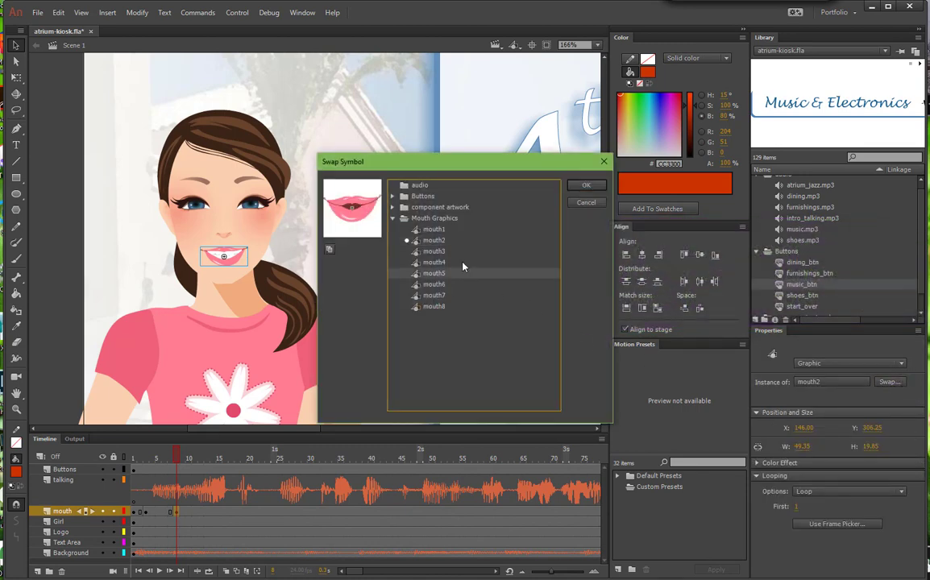
{"action": "left_click", "coordinate": [586, 185]}
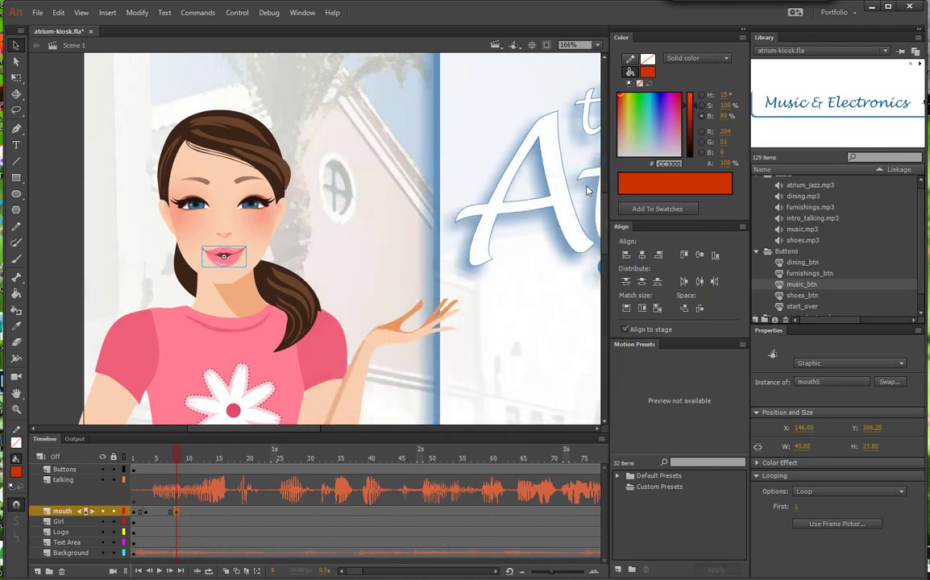
With the playhead at frame 10, swap the girl's mouth symbol for mouth3 and play the timeline from frame 1
{"action": "left_click", "coordinate": [190, 459]}
{"action": "left_click", "coordinate": [225, 256]}
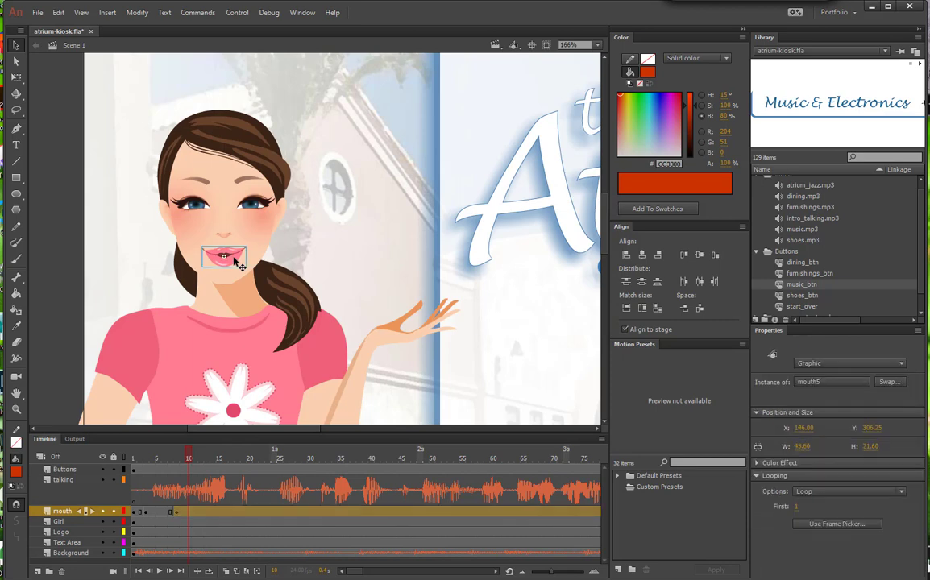
{"action": "left_click", "coordinate": [889, 382]}
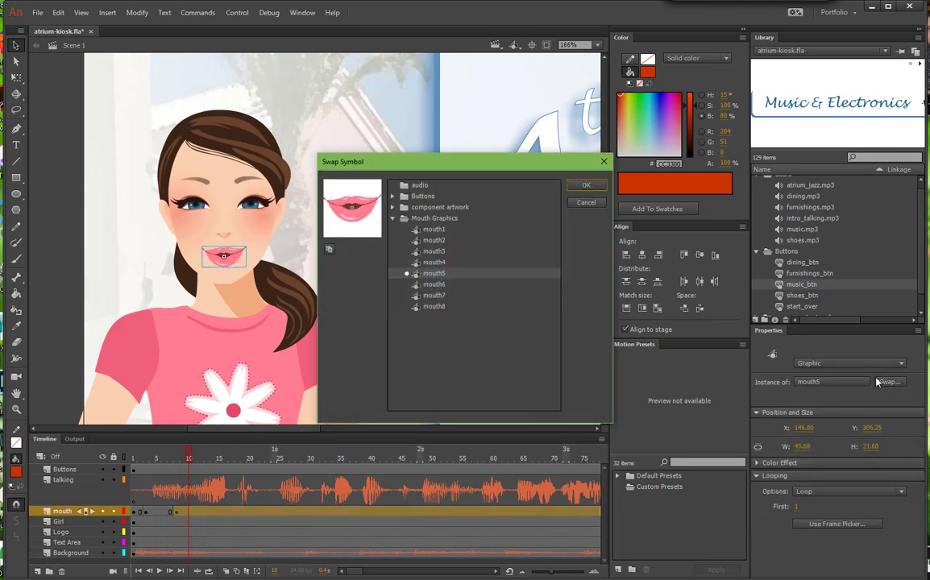
{"action": "left_click", "coordinate": [435, 252]}
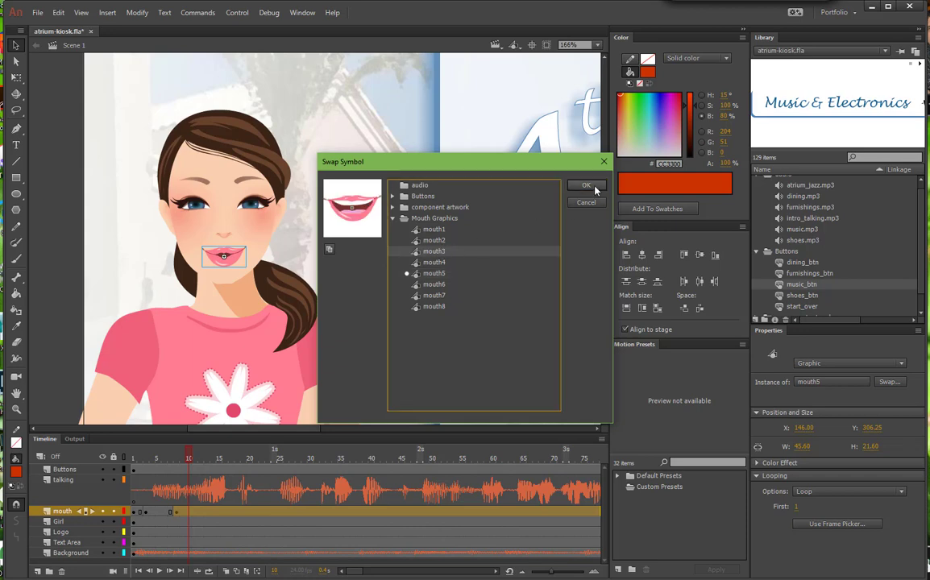
{"action": "left_click", "coordinate": [586, 186]}
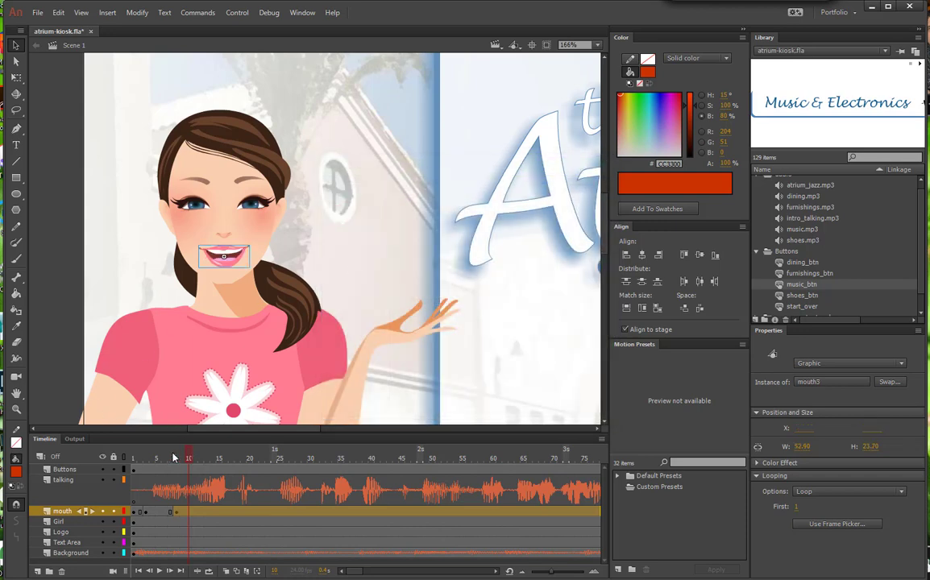
{"action": "left_click", "coordinate": [131, 457]}
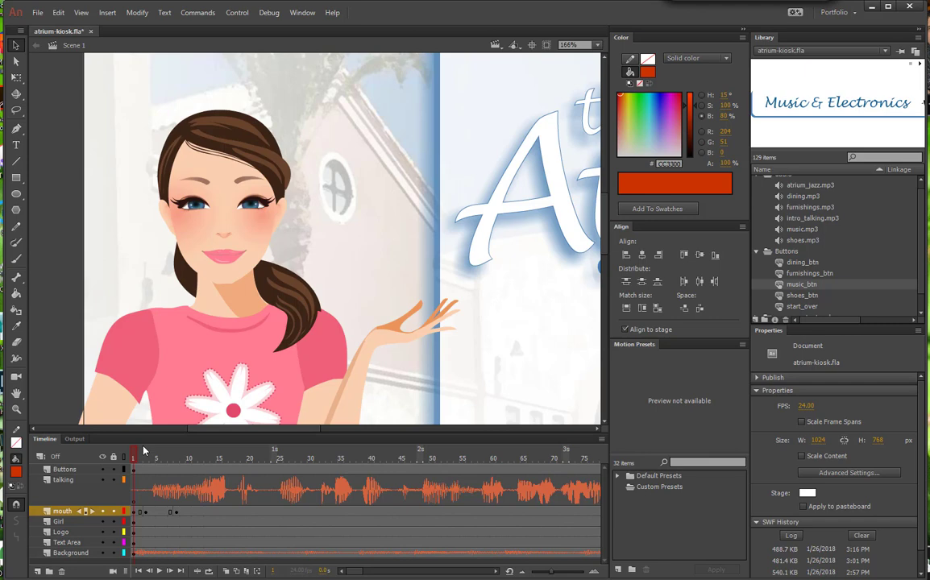
{"action": "key", "text": "Return"}
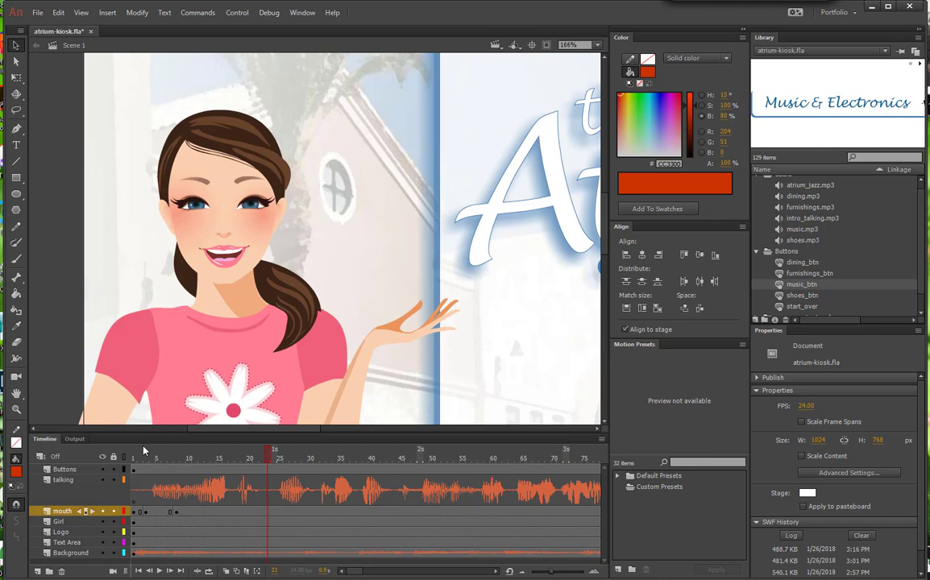
Insert a keyframe at frame 15 of the mouth layer and swap the girl's mouth symbol there for mouth1
{"action": "left_click", "coordinate": [252, 458]}
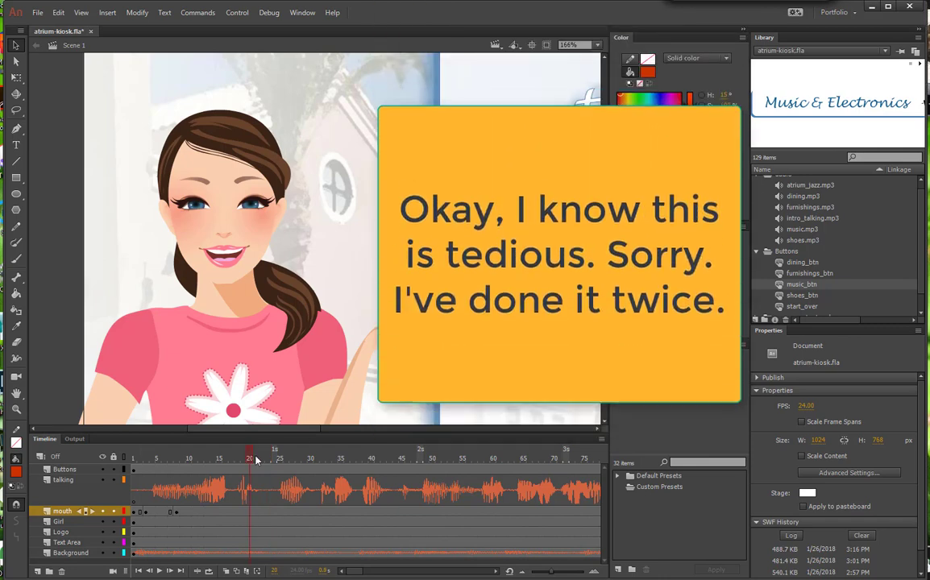
{"action": "left_click", "coordinate": [219, 512]}
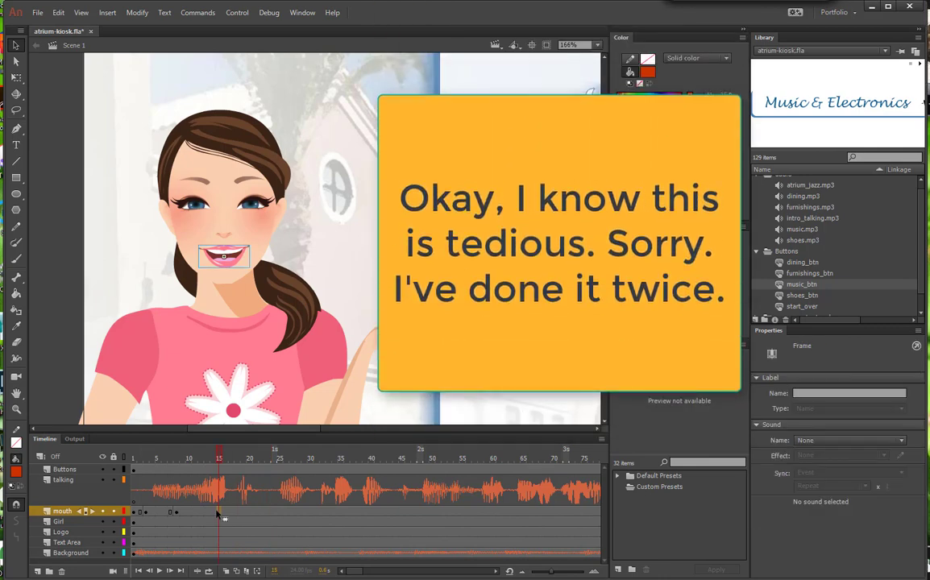
{"action": "left_click", "coordinate": [235, 261]}
{"action": "left_click", "coordinate": [891, 382]}
{"action": "left_click", "coordinate": [438, 230]}
{"action": "left_click", "coordinate": [586, 188]}
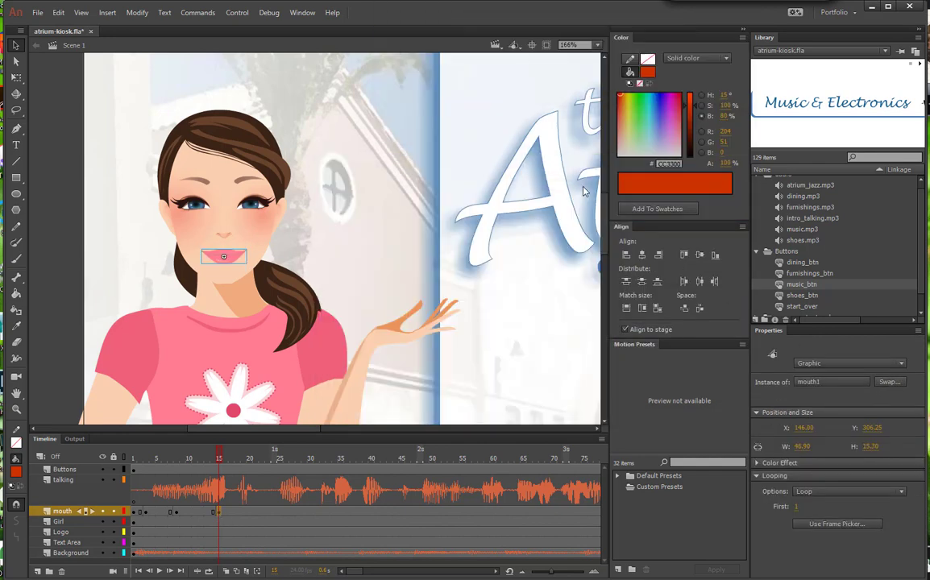
Insert a keyframe at frame 23 of the mouth layer and swap the girl's mouth symbol there for mouth8
{"action": "left_click", "coordinate": [266, 512]}
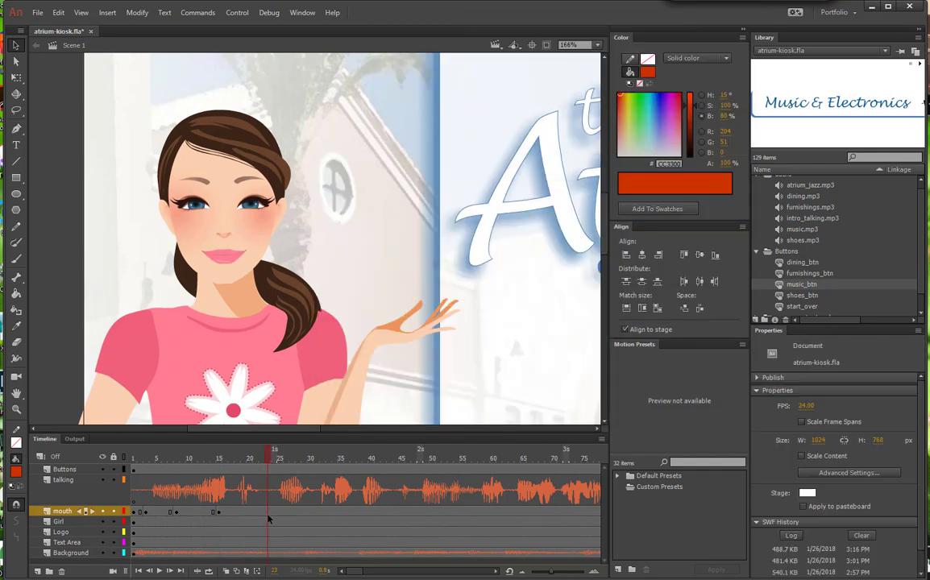
{"action": "right_click", "coordinate": [265, 512]}
{"action": "left_click", "coordinate": [322, 272]}
{"action": "left_click", "coordinate": [224, 256]}
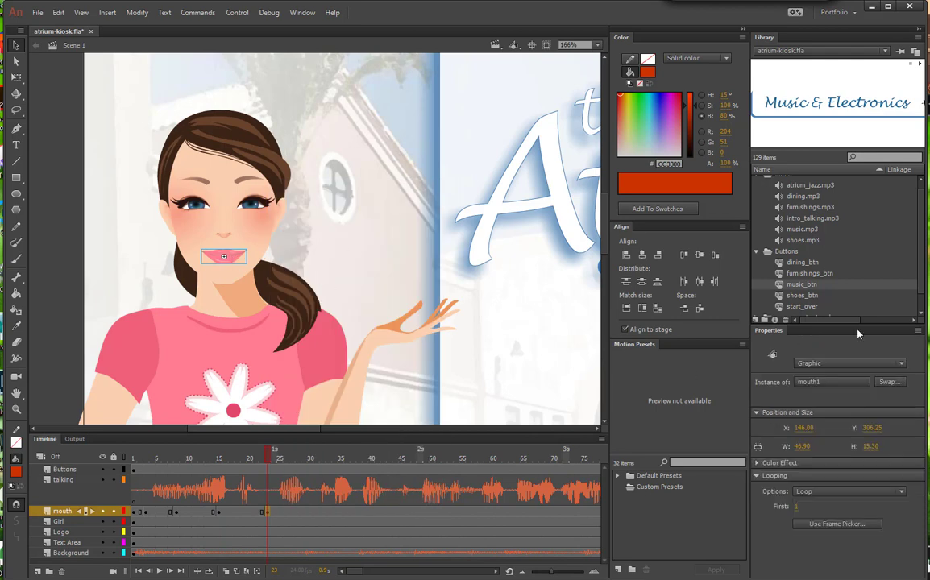
{"action": "left_click", "coordinate": [890, 382]}
{"action": "left_click", "coordinate": [418, 242]}
{"action": "left_click", "coordinate": [587, 185]}
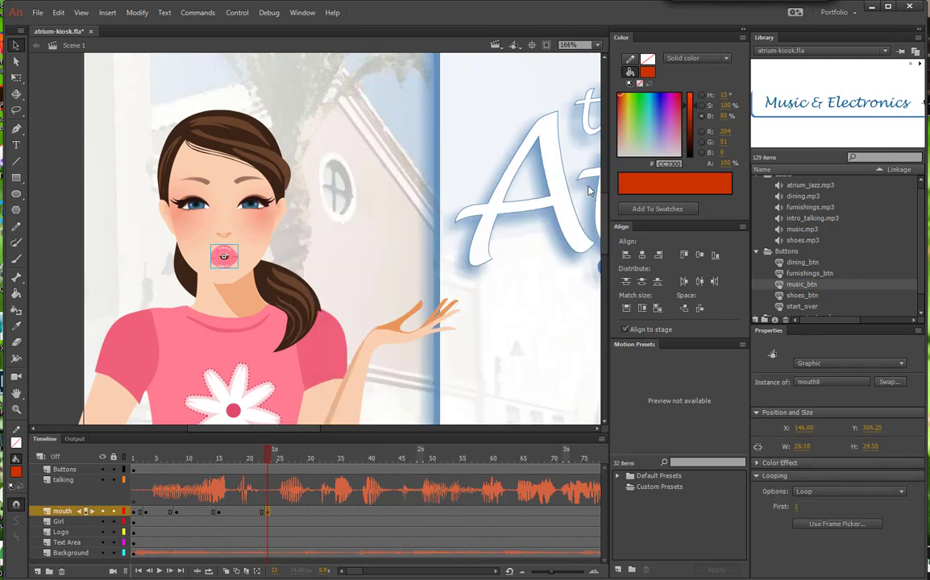
Insert a keyframe at frame 27 of the mouth layer and swap the girl's mouth symbol there for mouth2
{"action": "left_click", "coordinate": [292, 517]}
{"action": "key", "text": "F6"}
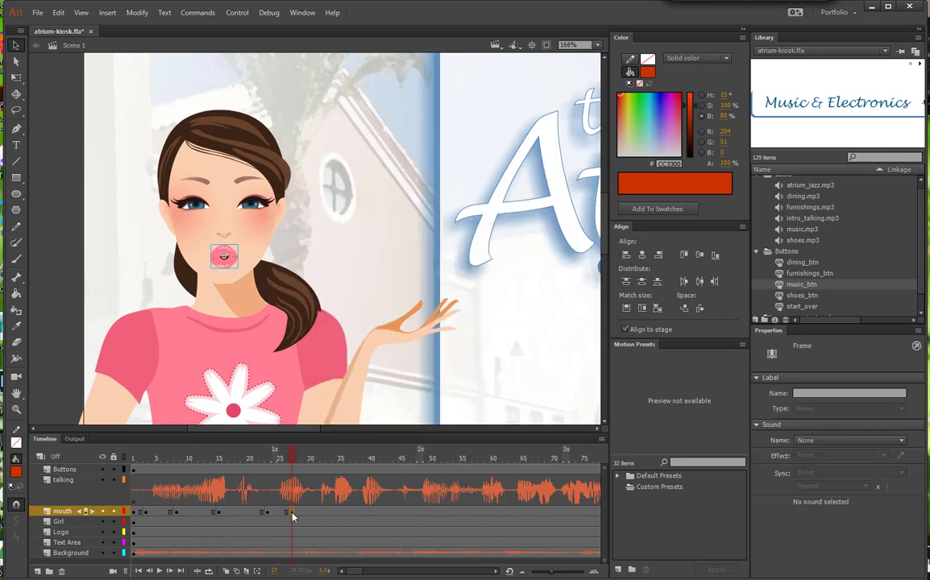
{"action": "left_click", "coordinate": [226, 260]}
{"action": "left_click", "coordinate": [889, 382]}
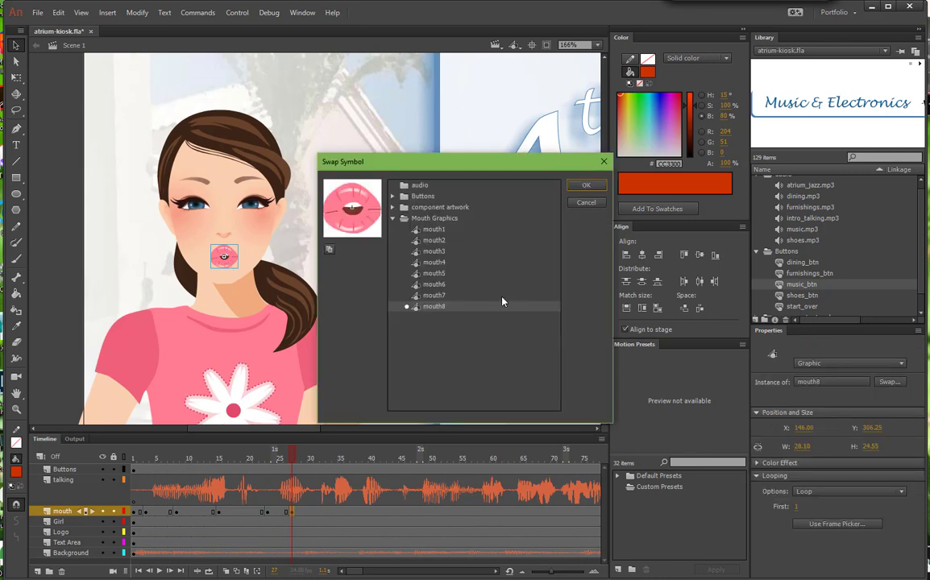
{"action": "left_click", "coordinate": [483, 240]}
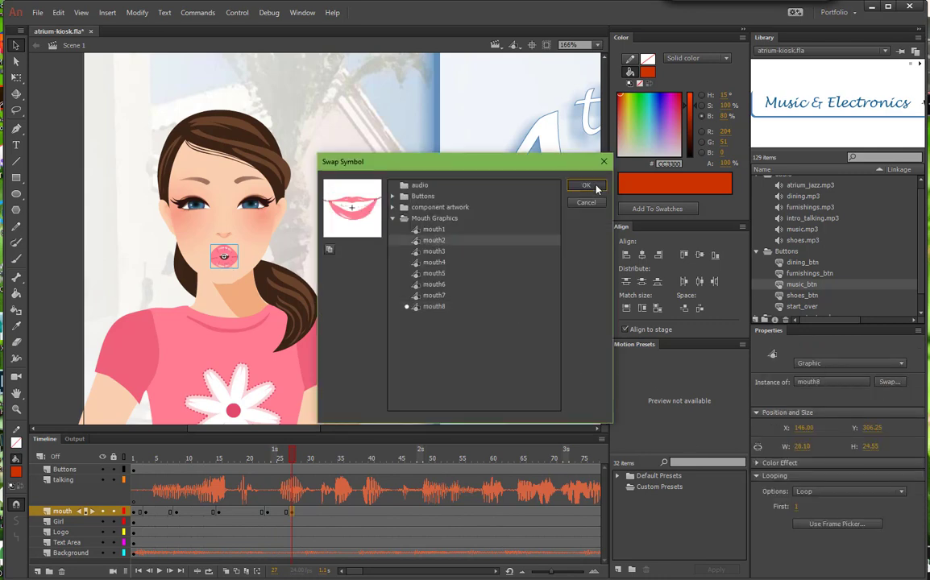
{"action": "left_click", "coordinate": [593, 187]}
Insert a keyframe at frame 30 of the mouth layer and swap the girl's mouth symbol there for mouth6
{"action": "left_click", "coordinate": [312, 461]}
{"action": "left_click", "coordinate": [311, 513]}
{"action": "key", "text": "F6"}
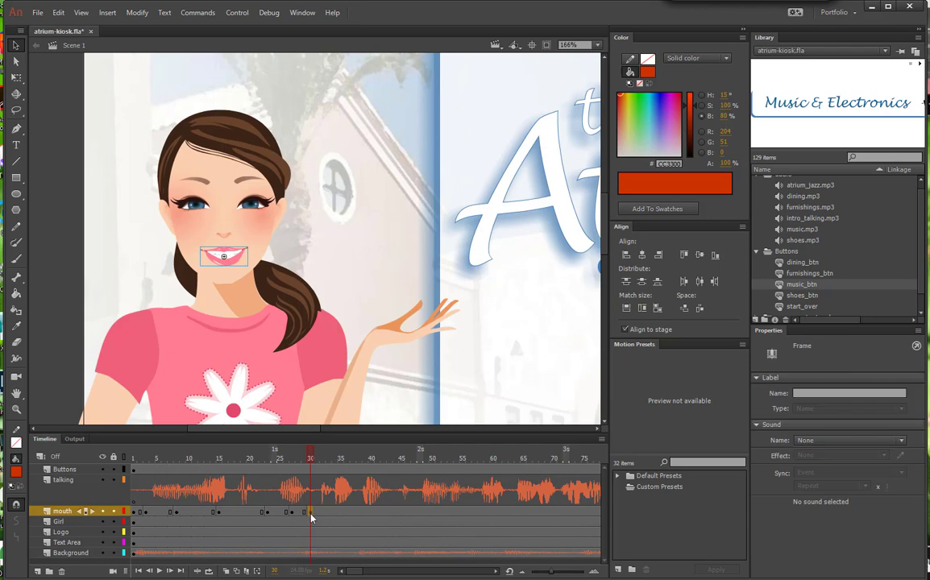
{"action": "left_click", "coordinate": [220, 253]}
{"action": "left_click", "coordinate": [893, 382]}
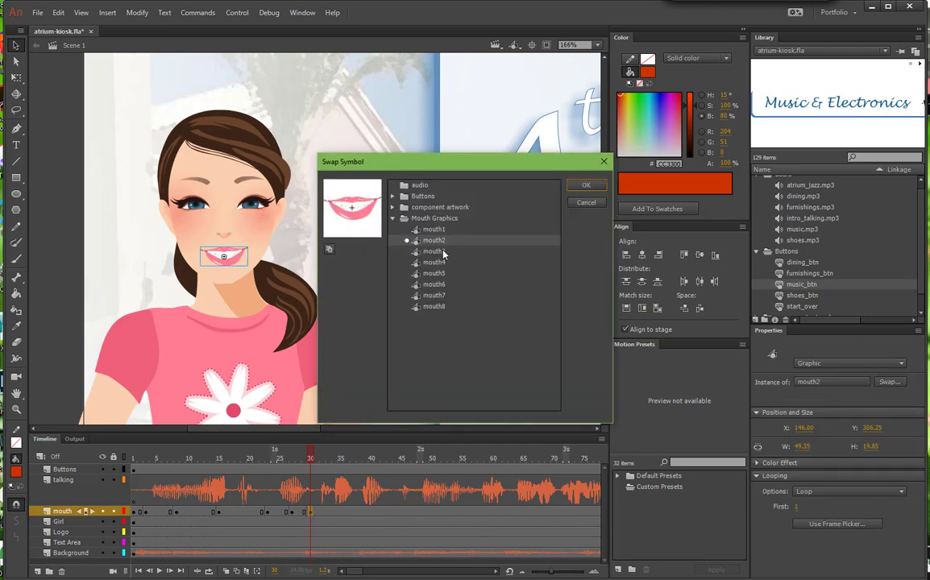
{"action": "left_click", "coordinate": [433, 284]}
{"action": "left_click", "coordinate": [586, 185]}
Insert a keyframe at frame 31 of the mouth layer and swap the girl's mouth symbol there for mouth1
{"action": "left_click", "coordinate": [317, 461]}
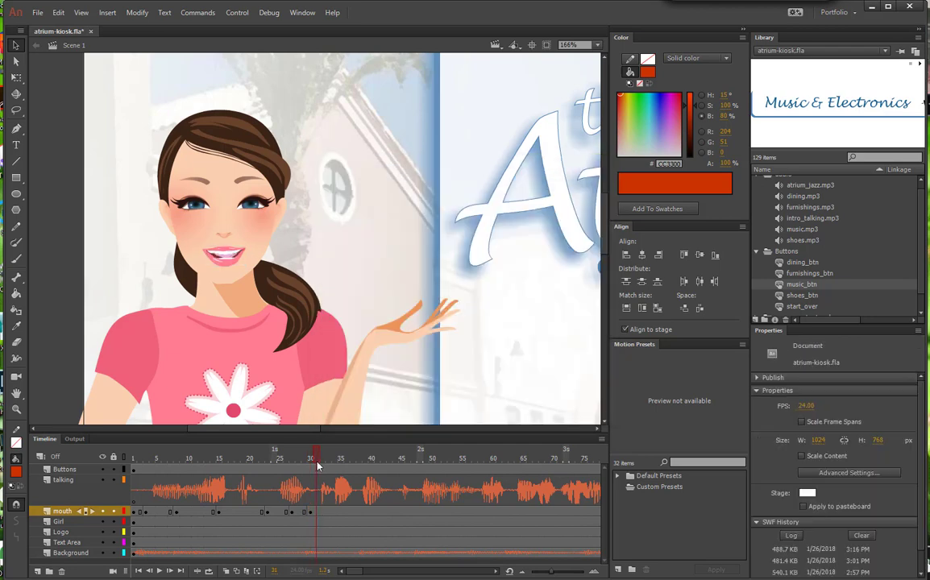
{"action": "left_click", "coordinate": [316, 513]}
{"action": "key", "text": "F6"}
{"action": "left_click", "coordinate": [240, 260]}
{"action": "left_click", "coordinate": [889, 382]}
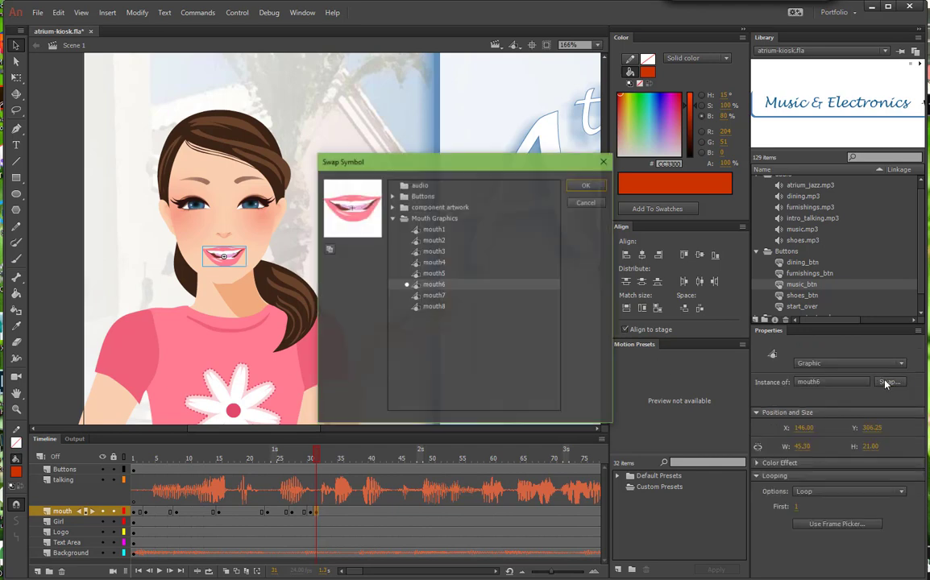
{"action": "left_click", "coordinate": [428, 223]}
{"action": "left_click", "coordinate": [586, 185]}
Insert a keyframe at frame 33 of the mouth layer and swap the girl's mouth symbol there for mouth3
{"action": "left_click", "coordinate": [328, 462]}
{"action": "left_click", "coordinate": [328, 513]}
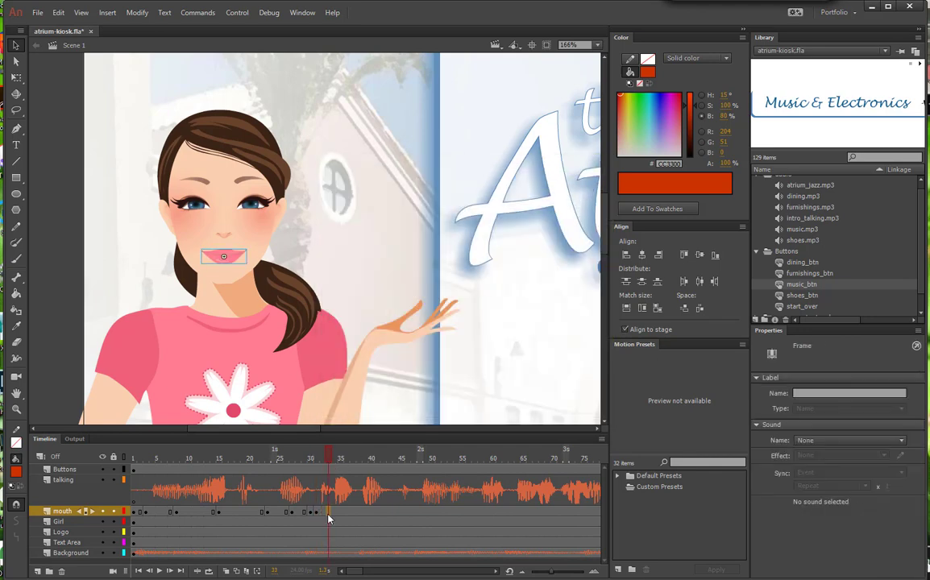
{"action": "key", "text": "F6"}
{"action": "left_click", "coordinate": [239, 259]}
{"action": "left_click", "coordinate": [893, 383]}
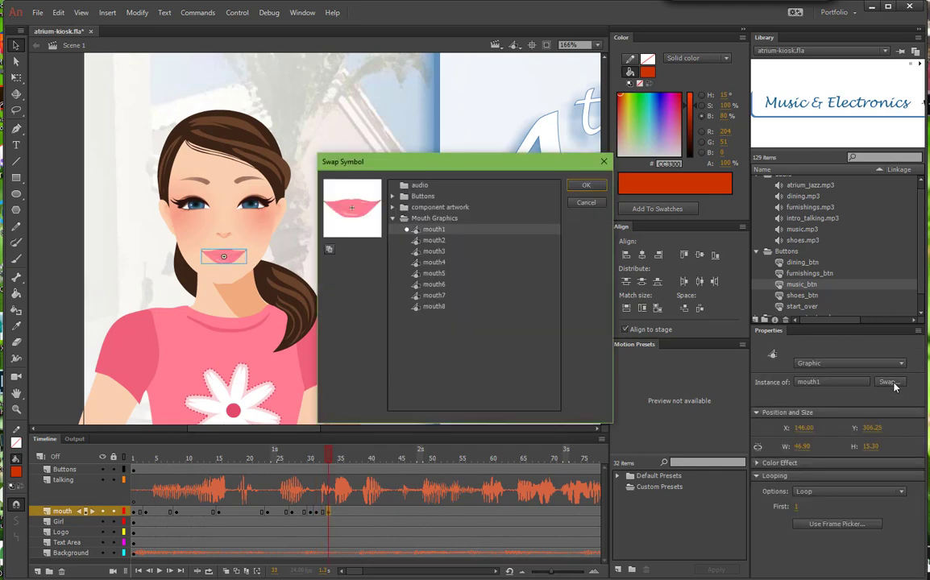
{"action": "left_click", "coordinate": [434, 240]}
{"action": "left_click", "coordinate": [586, 185]}
Insert a keyframe at frame 36 of the mouth layer and swap the girl's mouth symbol there for mouth6
{"action": "left_click", "coordinate": [338, 523]}
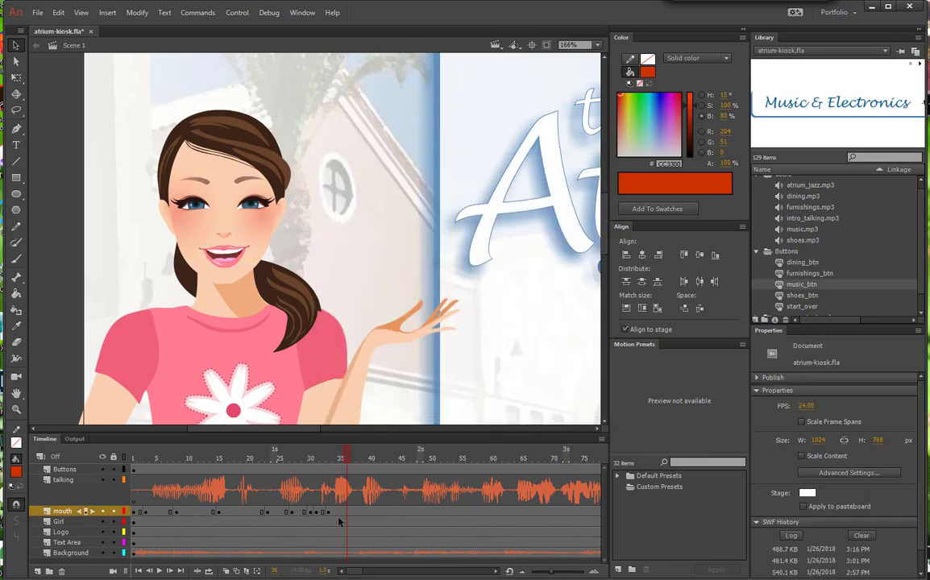
{"action": "left_click", "coordinate": [348, 513]}
{"action": "left_click", "coordinate": [224, 254]}
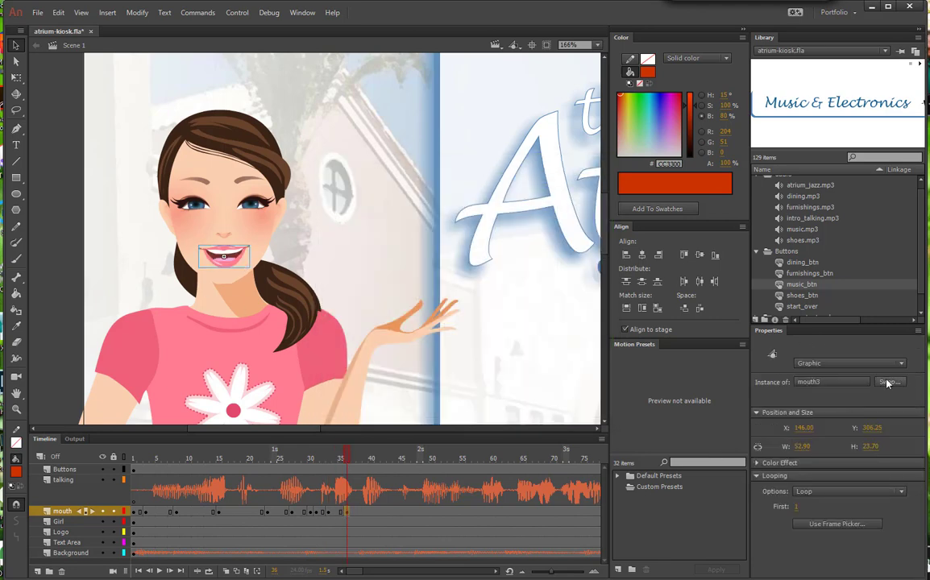
{"action": "left_click", "coordinate": [890, 382]}
{"action": "left_click", "coordinate": [433, 285]}
{"action": "double_click", "coordinate": [434, 287]}
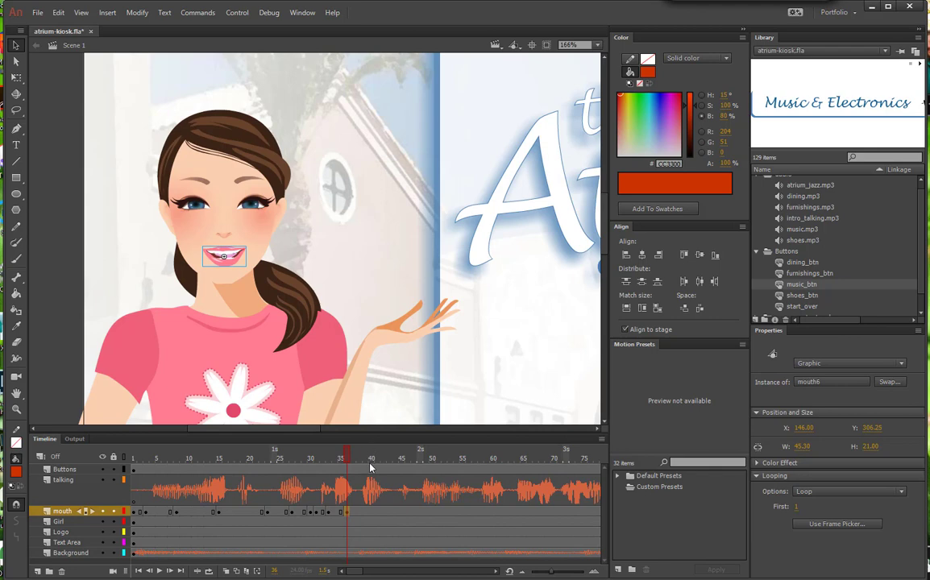
Insert a keyframe at frame 39 of the mouth layer and swap the girl's mouth symbol there for mouth2
{"action": "left_click", "coordinate": [367, 515]}
{"action": "key", "text": "F6"}
{"action": "left_click", "coordinate": [239, 263]}
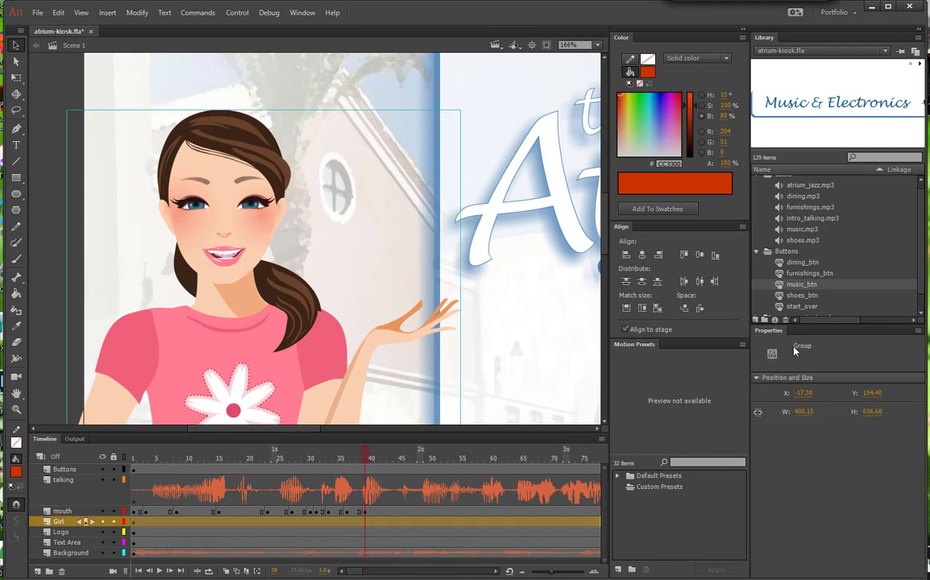
{"action": "left_click", "coordinate": [228, 260]}
{"action": "left_click", "coordinate": [889, 381]}
{"action": "double_click", "coordinate": [439, 241]}
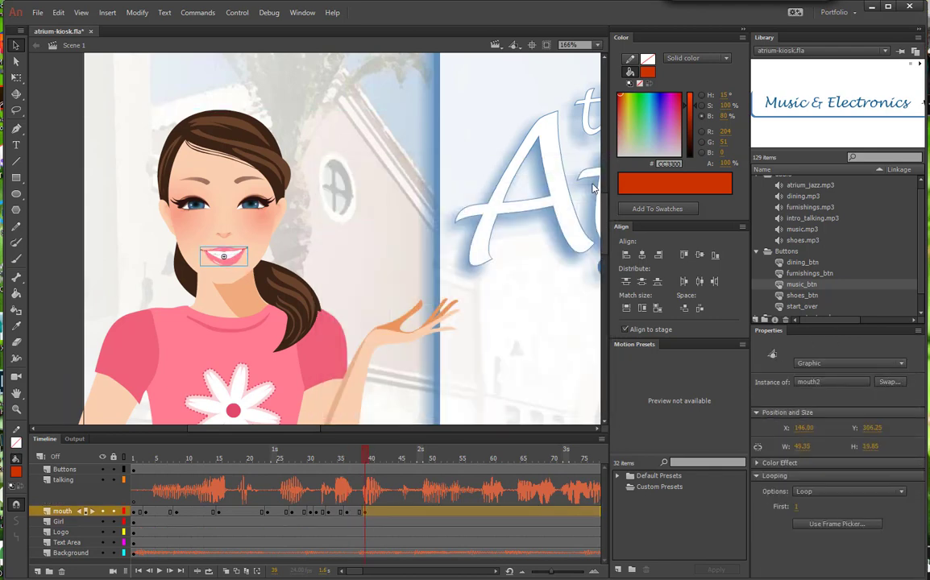
Insert a keyframe at frame 41 of the mouth layer and swap the girl's mouth symbol there for mouth8
{"action": "left_click", "coordinate": [376, 461]}
{"action": "key", "text": "F6"}
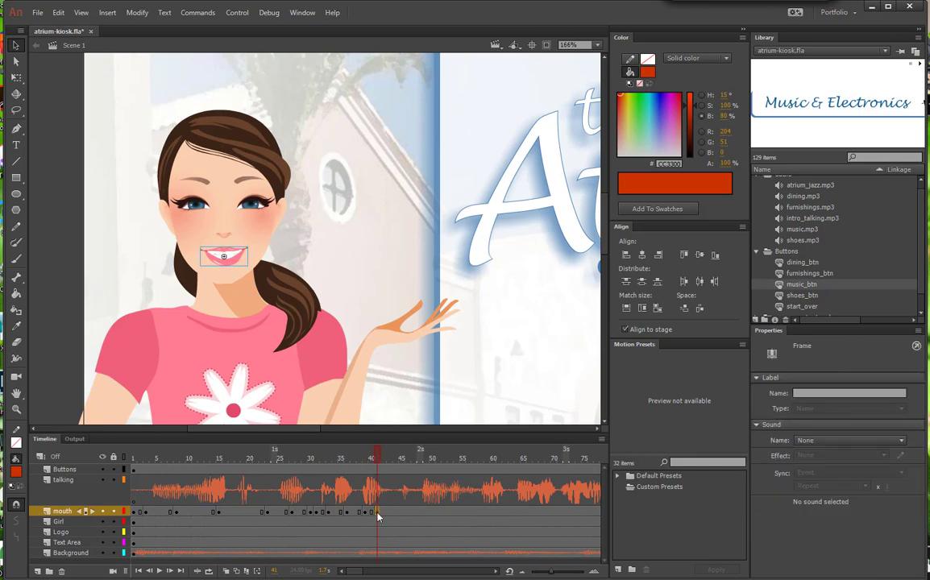
{"action": "left_click", "coordinate": [224, 257]}
{"action": "left_click", "coordinate": [889, 381]}
{"action": "left_click", "coordinate": [591, 186]}
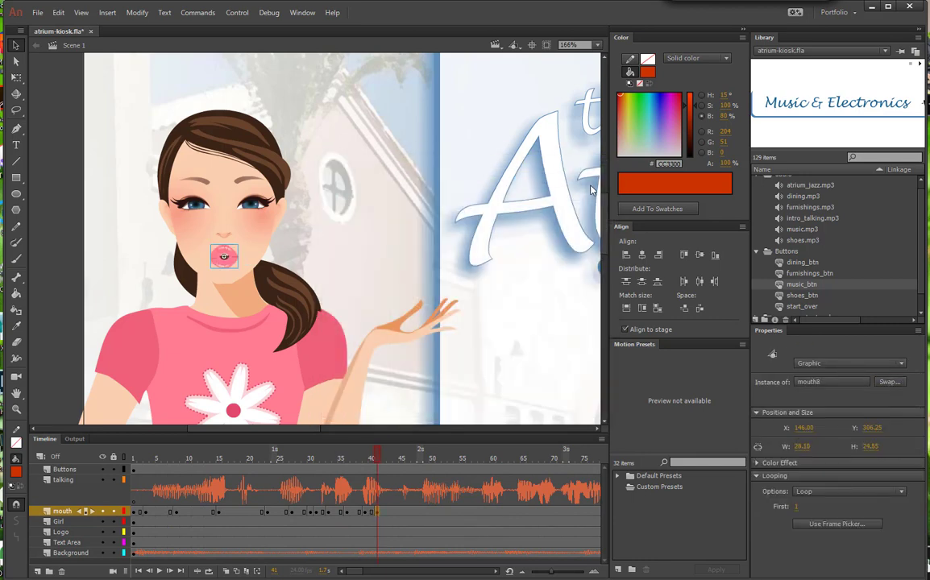
Insert a keyframe at frame 43 of the mouth layer and swap the girl's mouth symbol there for mouth4
{"action": "left_click", "coordinate": [389, 462]}
{"action": "left_click", "coordinate": [388, 514]}
{"action": "key", "text": "F6"}
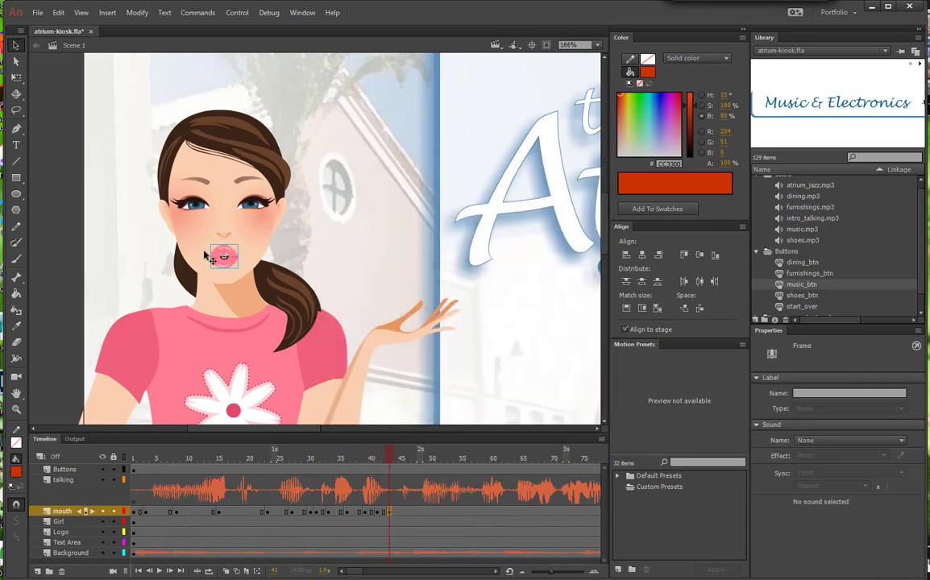
{"action": "left_click", "coordinate": [224, 256]}
{"action": "left_click", "coordinate": [889, 382]}
{"action": "double_click", "coordinate": [434, 263]}
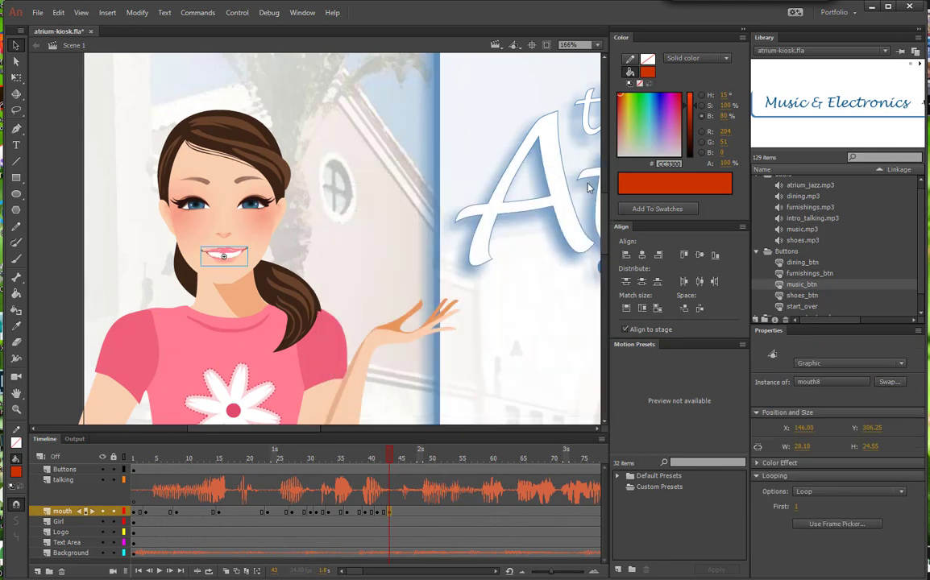
Insert a keyframe at frame 46 of the mouth layer and swap the girl's mouth symbol there for mouth3
{"action": "left_click", "coordinate": [407, 514]}
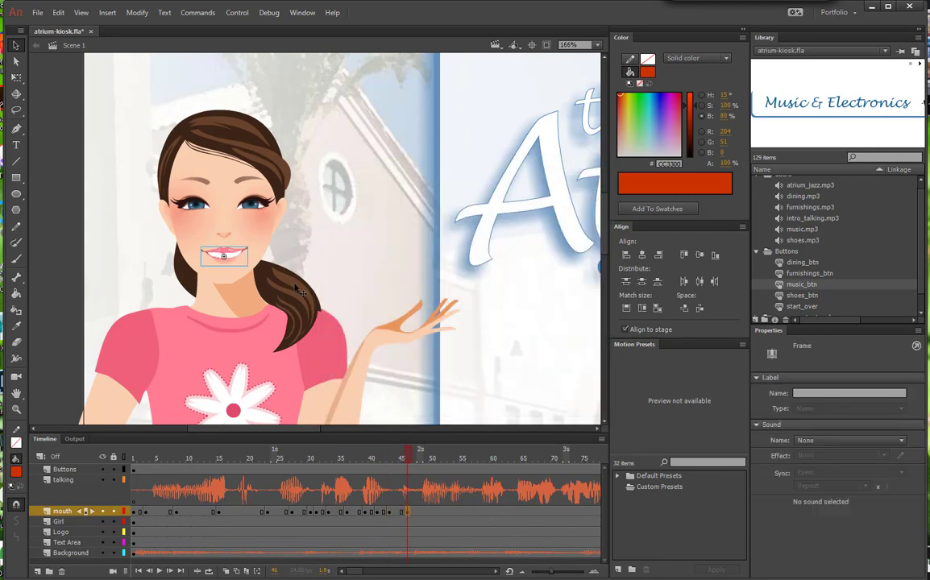
{"action": "left_click", "coordinate": [224, 256]}
{"action": "key", "text": "F6"}
{"action": "left_click", "coordinate": [889, 381]}
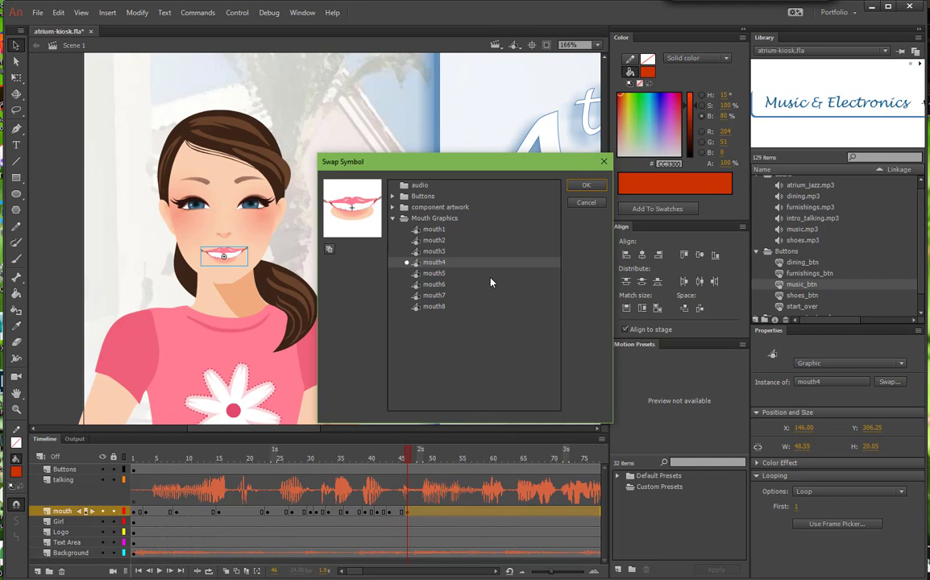
{"action": "double_click", "coordinate": [434, 252]}
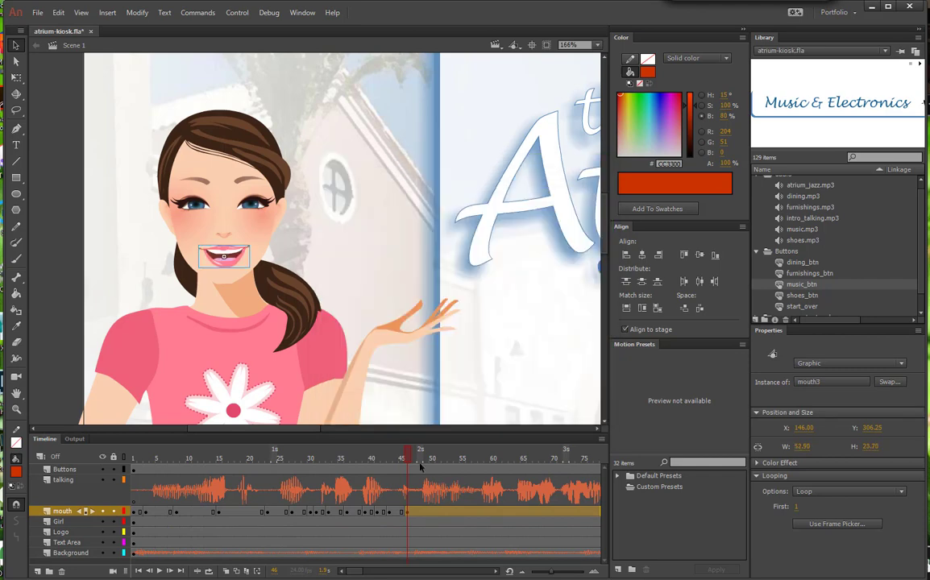
Swap the girl's mouth symbol for mouth2 at a new keyframe on frame 48 of the mouth layer, and save the document
{"action": "left_click", "coordinate": [419, 517]}
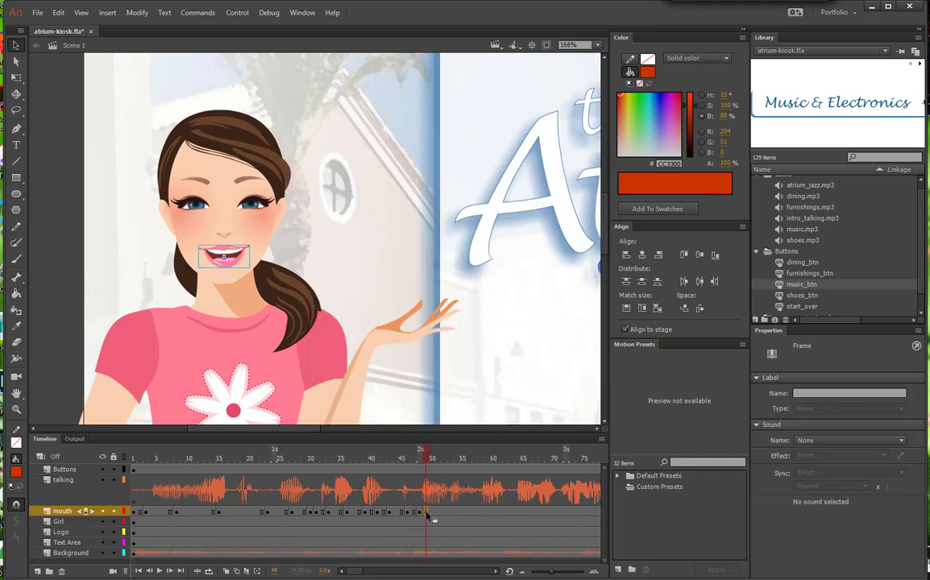
{"action": "left_click", "coordinate": [222, 250]}
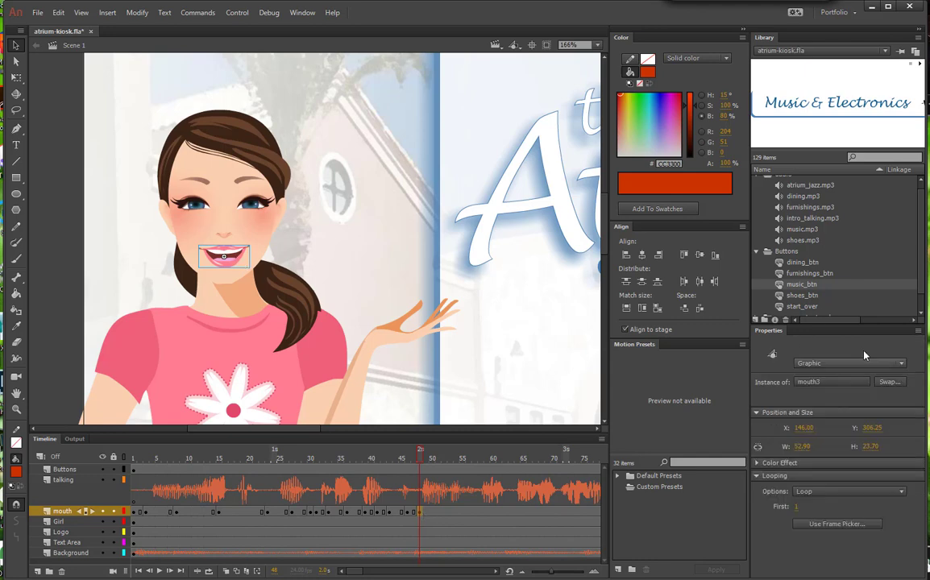
{"action": "left_click", "coordinate": [890, 382]}
{"action": "left_click", "coordinate": [434, 240]}
{"action": "left_click", "coordinate": [582, 187]}
{"action": "key", "text": "ctrl+s"}
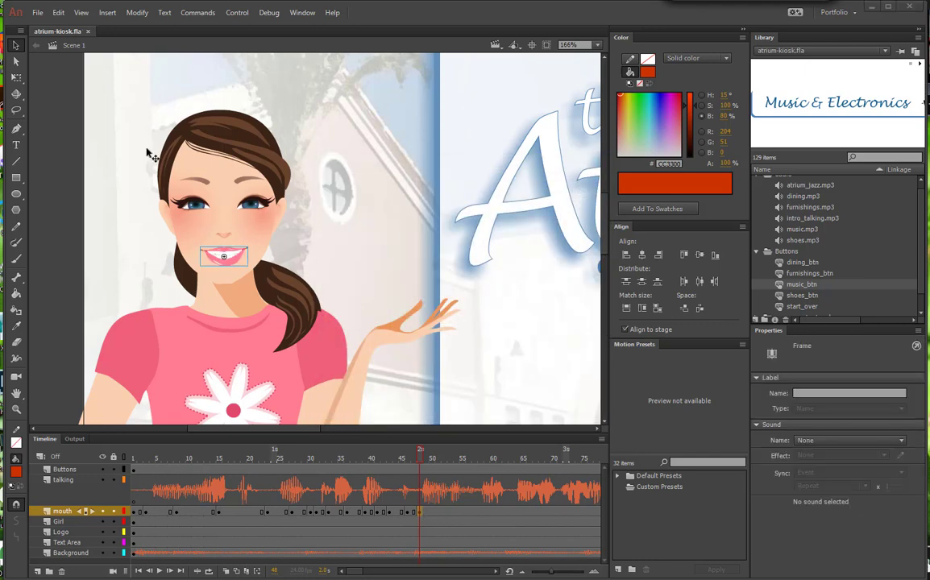
Insert a keyframe at frame 52 of the mouth layer and swap the girl's mouth symbol there for mouth2
{"action": "left_click", "coordinate": [16, 394]}
{"action": "left_click_drag", "start_coordinate": [324, 301], "coordinate": [534, 342]}
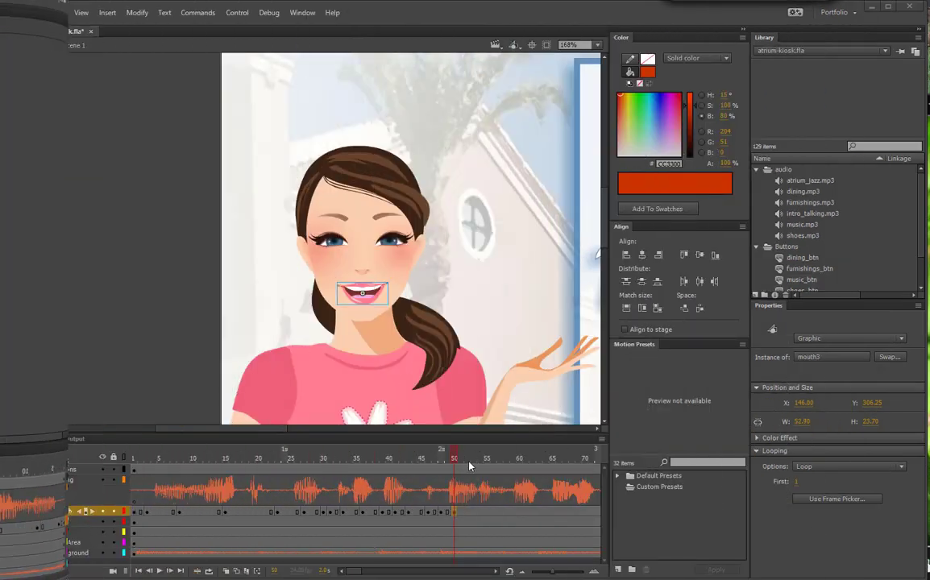
{"action": "left_click", "coordinate": [470, 513]}
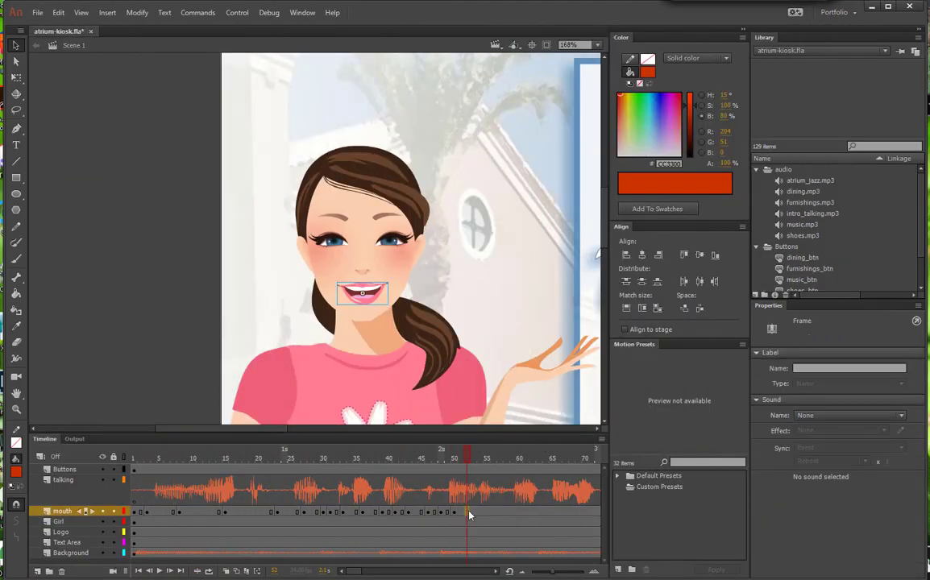
{"action": "key", "text": "F6"}
{"action": "left_click", "coordinate": [367, 296]}
{"action": "left_click", "coordinate": [890, 358]}
{"action": "left_click", "coordinate": [435, 241]}
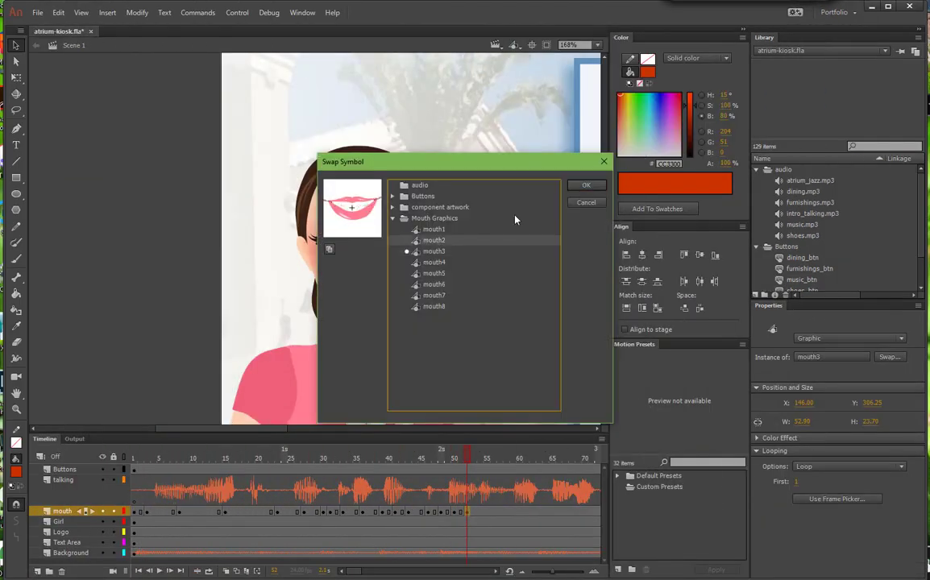
{"action": "left_click", "coordinate": [586, 185]}
Insert a keyframe at frame 55 of the mouth layer and swap the girl's mouth symbol there for mouth7
{"action": "left_click", "coordinate": [485, 513]}
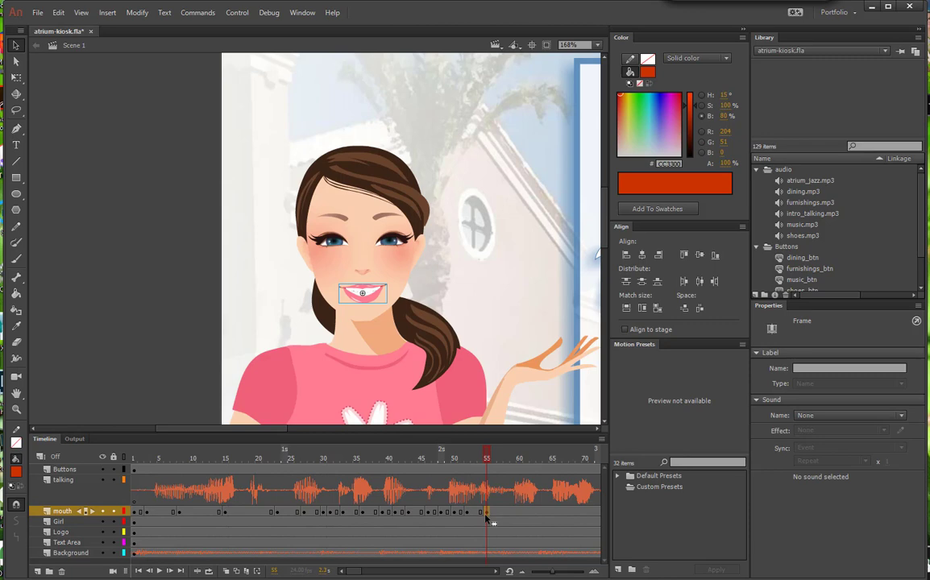
{"action": "key", "text": "F6"}
{"action": "left_click", "coordinate": [362, 293]}
{"action": "left_click", "coordinate": [889, 357]}
{"action": "left_click", "coordinate": [436, 296]}
{"action": "left_click", "coordinate": [586, 185]}
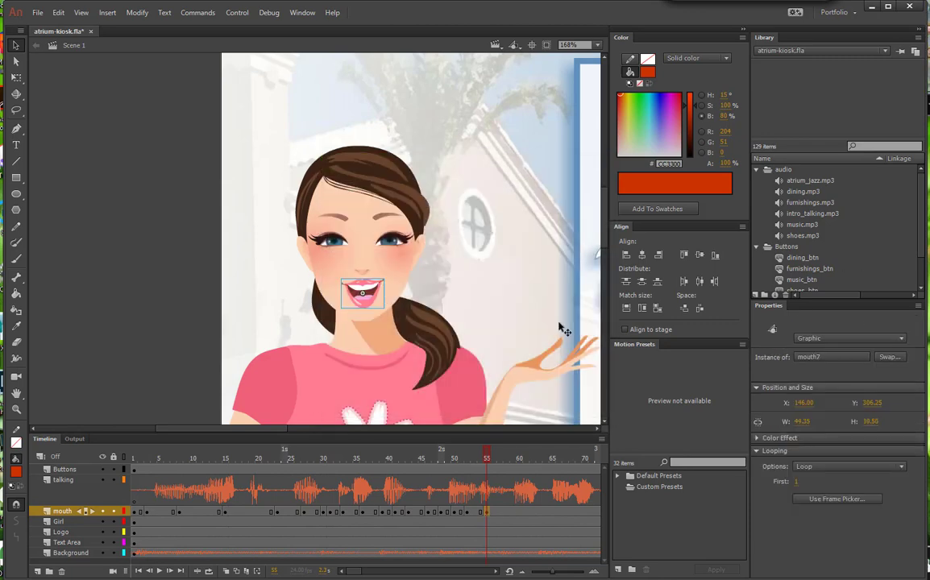
Insert a keyframe at frame 57 of the mouth layer and swap the girl's mouth symbol there for mouth2
{"action": "left_click", "coordinate": [500, 461]}
{"action": "left_click", "coordinate": [499, 511]}
{"action": "key", "text": "F6"}
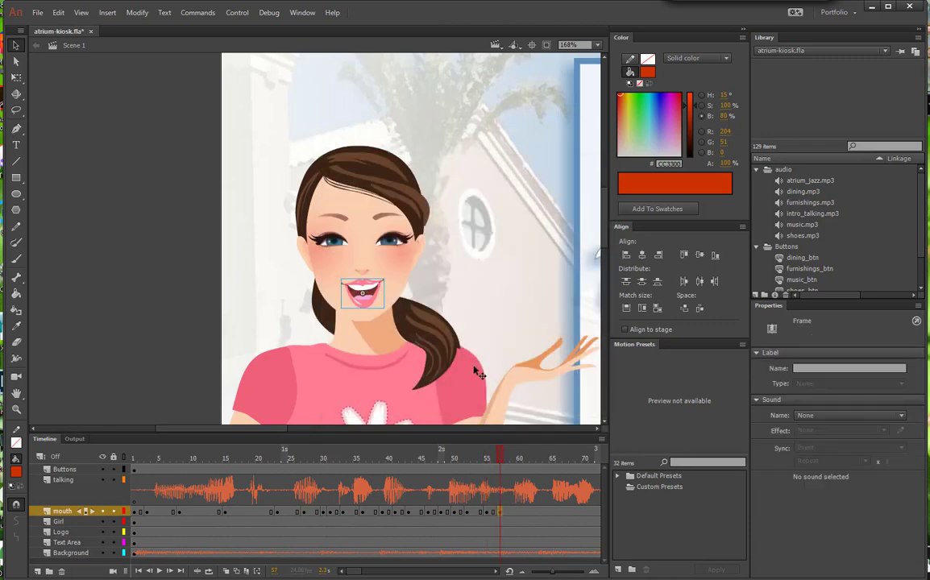
{"action": "left_click", "coordinate": [362, 293]}
{"action": "left_click", "coordinate": [889, 357]}
{"action": "left_click", "coordinate": [436, 242]}
{"action": "left_click", "coordinate": [586, 185]}
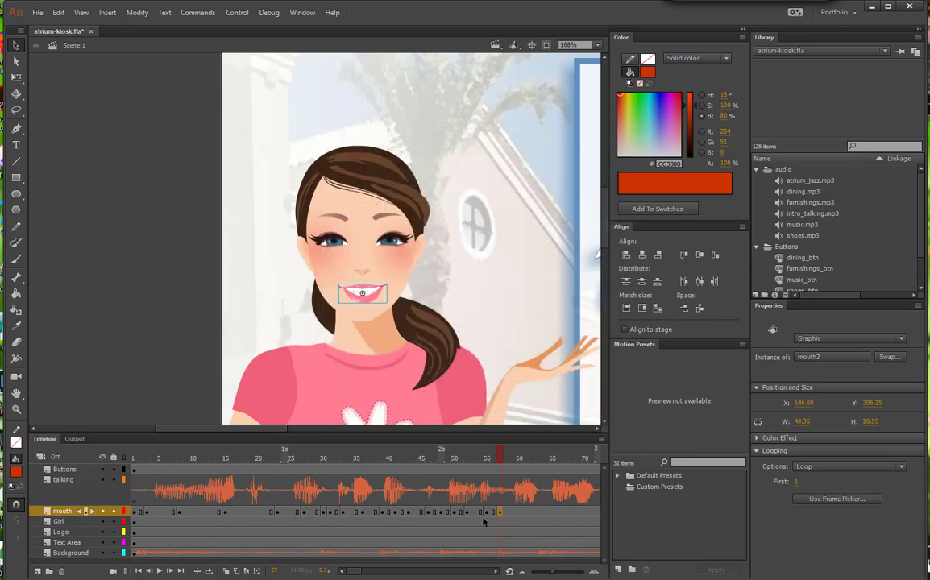
Insert a keyframe at frame 60 of the mouth layer and swap the girl's mouth symbol there for mouth6
{"action": "left_click", "coordinate": [519, 458]}
{"action": "left_click", "coordinate": [519, 512]}
{"action": "key", "text": "F6"}
{"action": "left_click", "coordinate": [363, 293]}
{"action": "left_click", "coordinate": [889, 357]}
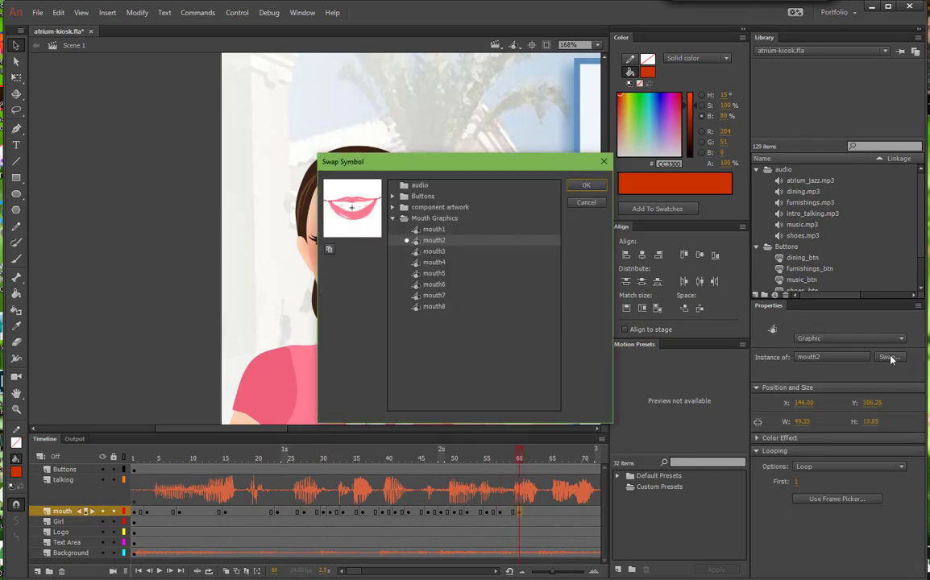
{"action": "left_click", "coordinate": [436, 285]}
{"action": "left_click", "coordinate": [586, 185]}
Insert a keyframe at frame 62 of the mouth layer and swap the girl's mouth symbol there for mouth2
{"action": "left_click", "coordinate": [531, 513]}
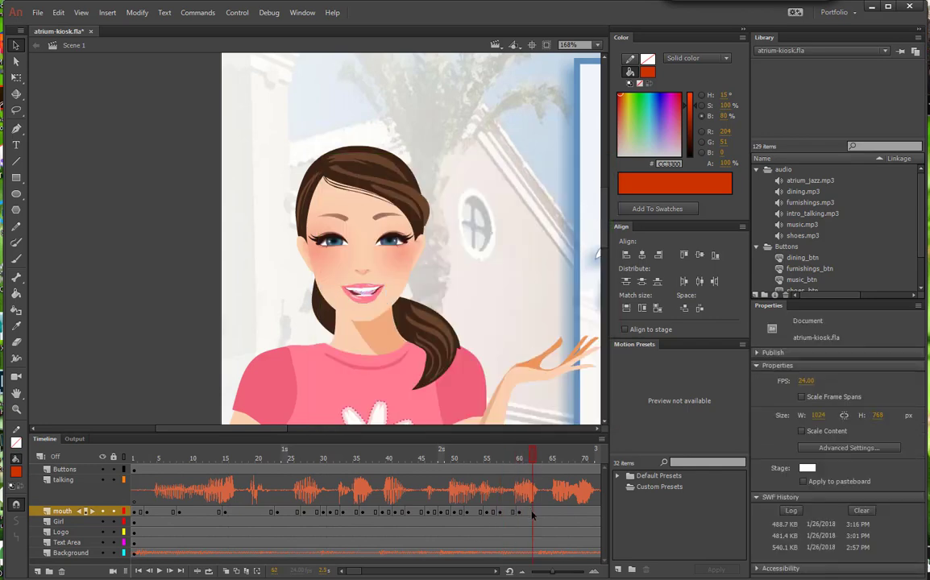
{"action": "key", "text": "F6"}
{"action": "left_click", "coordinate": [363, 292]}
{"action": "left_click", "coordinate": [890, 357]}
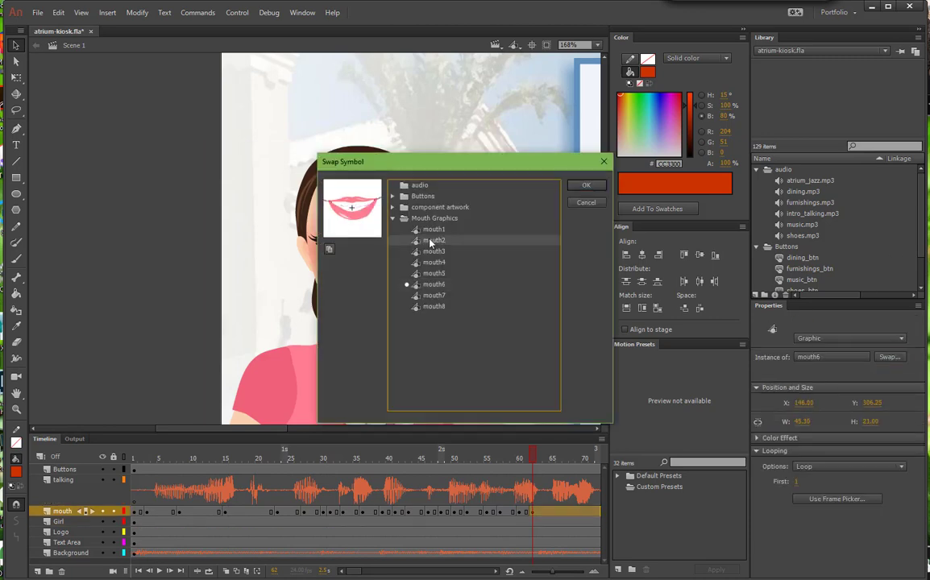
{"action": "double_click", "coordinate": [432, 240]}
Insert a keyframe at frame 64 of the mouth layer and swap the girl's mouth symbol there for mouth3
{"action": "left_click", "coordinate": [544, 512]}
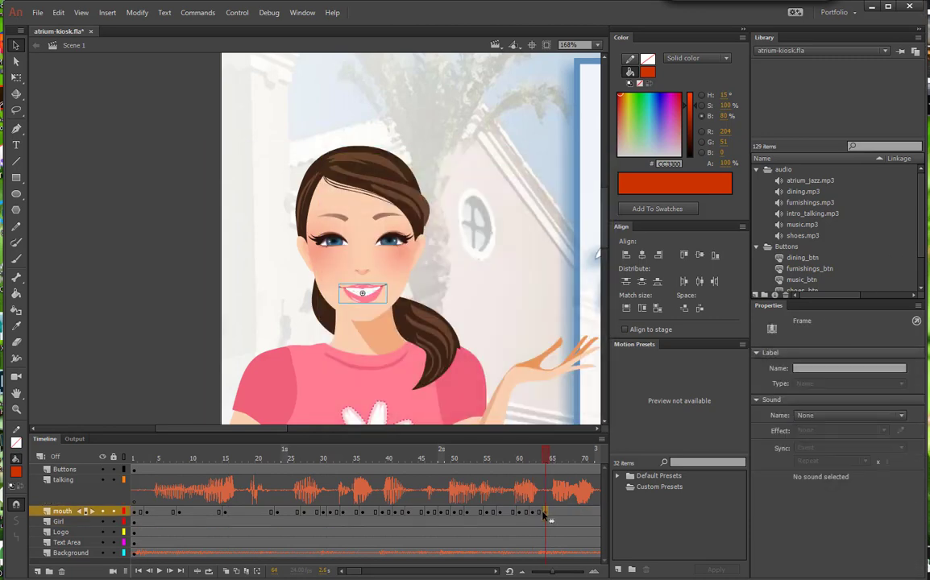
{"action": "left_click", "coordinate": [363, 294]}
{"action": "left_click", "coordinate": [890, 357]}
{"action": "left_click", "coordinate": [434, 251]}
{"action": "left_click", "coordinate": [589, 186]}
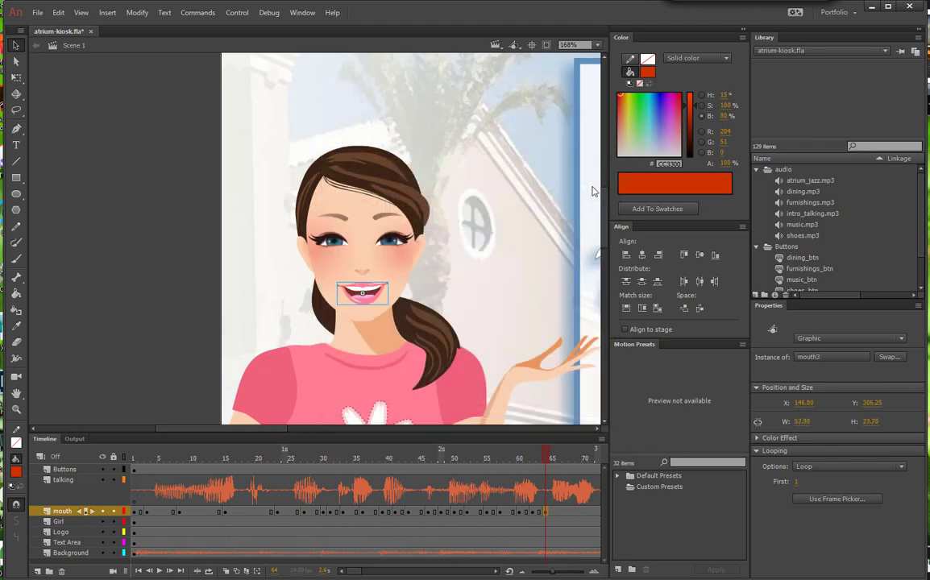
Insert a keyframe at frame 66 of the mouth layer and swap the girl's mouth symbol there for mouth2
{"action": "left_click", "coordinate": [559, 513]}
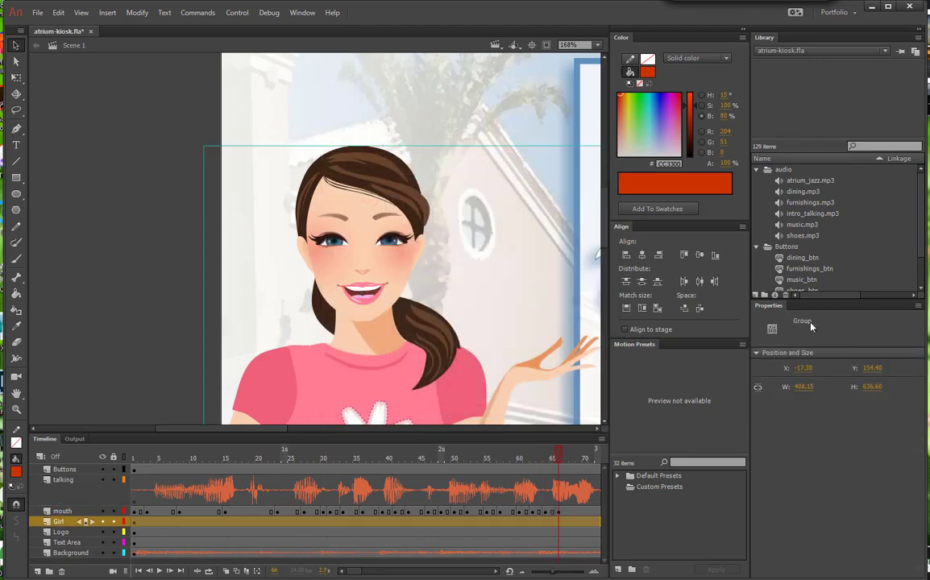
{"action": "left_click", "coordinate": [890, 357]}
{"action": "left_click", "coordinate": [433, 241]}
{"action": "left_click", "coordinate": [588, 186]}
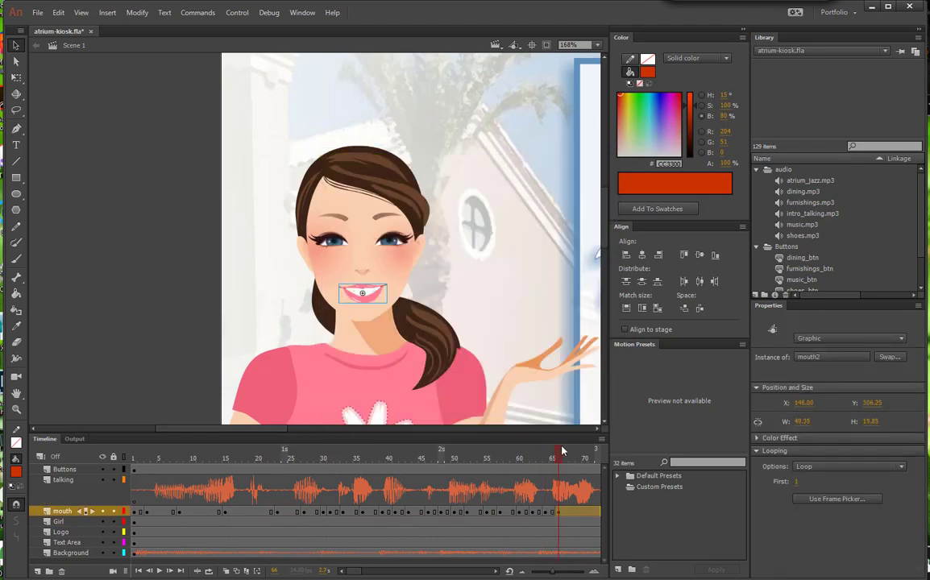
Insert a keyframe at frame 69 of the mouth layer and swap the girl's mouth symbol there for mouth8
{"action": "left_click", "coordinate": [581, 460]}
{"action": "left_click", "coordinate": [579, 513]}
{"action": "key", "text": "F6"}
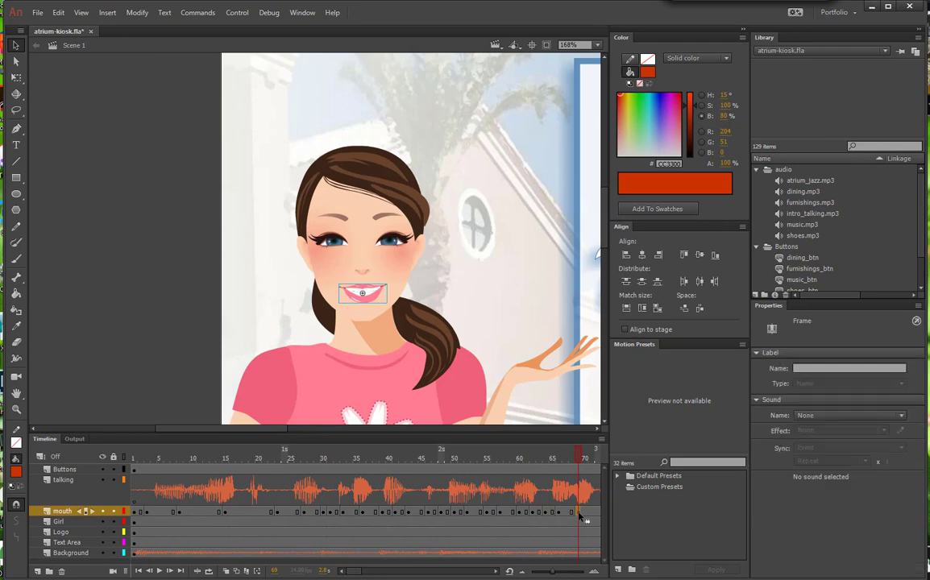
{"action": "left_click", "coordinate": [363, 293]}
{"action": "left_click", "coordinate": [890, 357]}
{"action": "left_click", "coordinate": [436, 308]}
{"action": "left_click", "coordinate": [589, 186]}
Insert a keyframe at frame 70 of the mouth layer and swap the girl's mouth symbol there for mouth2
{"action": "left_click", "coordinate": [593, 458]}
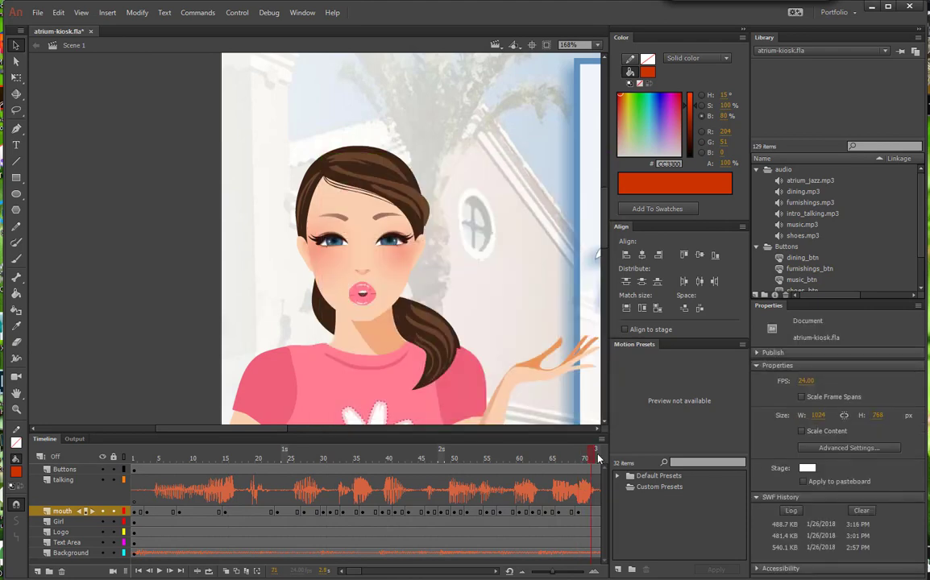
{"action": "left_click", "coordinate": [585, 512]}
{"action": "key", "text": "F6"}
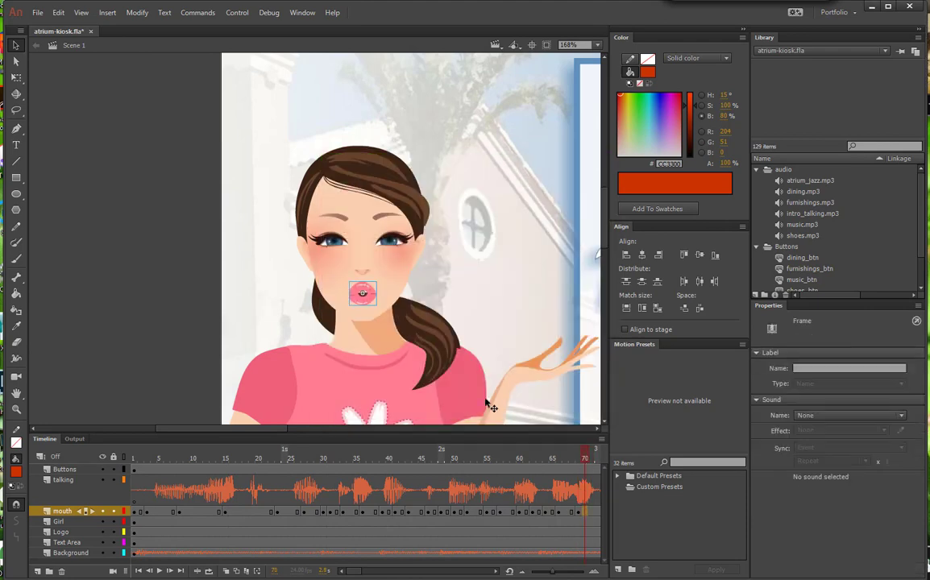
{"action": "left_click", "coordinate": [369, 299]}
{"action": "left_click", "coordinate": [889, 357]}
{"action": "left_click", "coordinate": [426, 239]}
{"action": "left_click", "coordinate": [588, 186]}
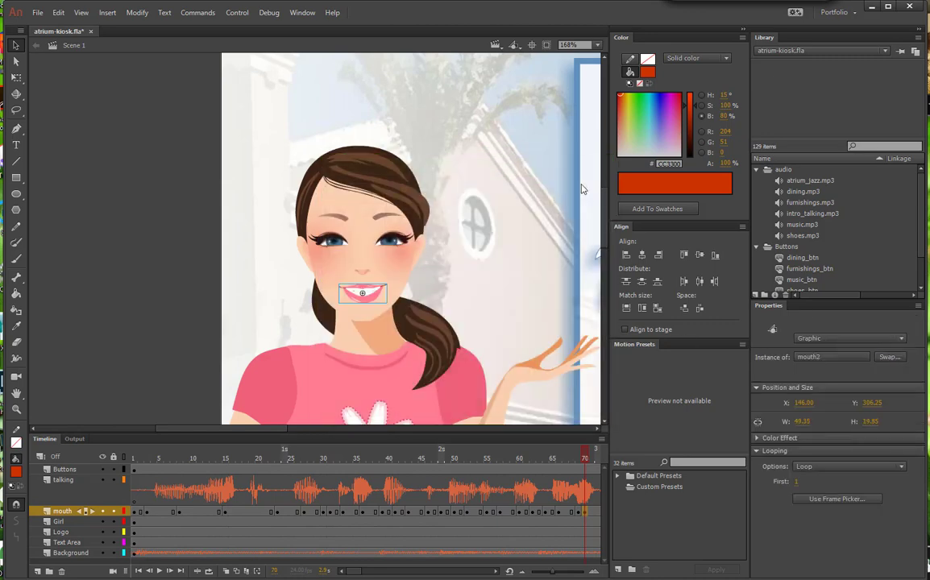
Insert a keyframe at frame 72 of the mouth layer and swap the girl's mouth symbol there for mouth6
{"action": "scroll", "coordinate": [464, 577], "scroll_direction": "right", "scroll_amount": 3}
{"action": "left_click", "coordinate": [506, 512]}
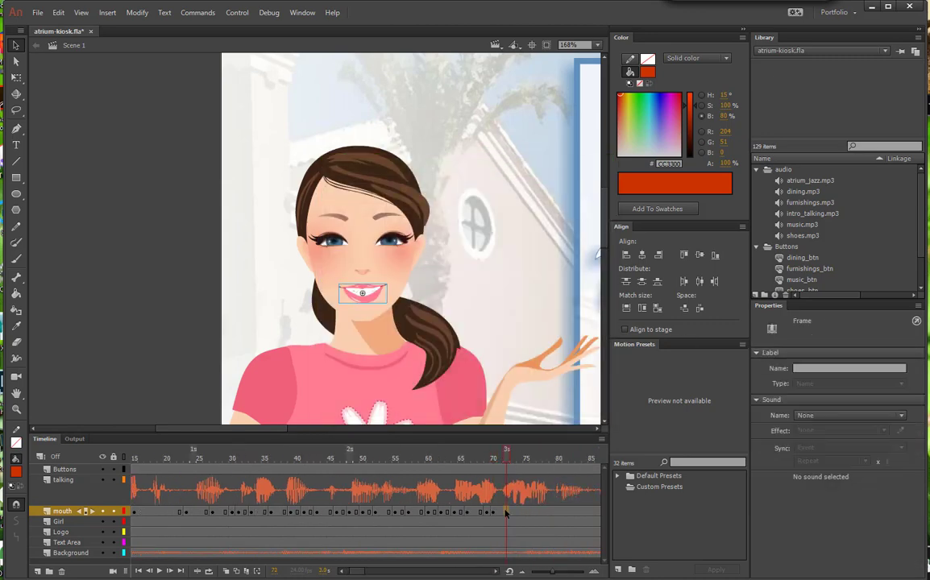
{"action": "left_click", "coordinate": [362, 293]}
{"action": "left_click", "coordinate": [890, 357]}
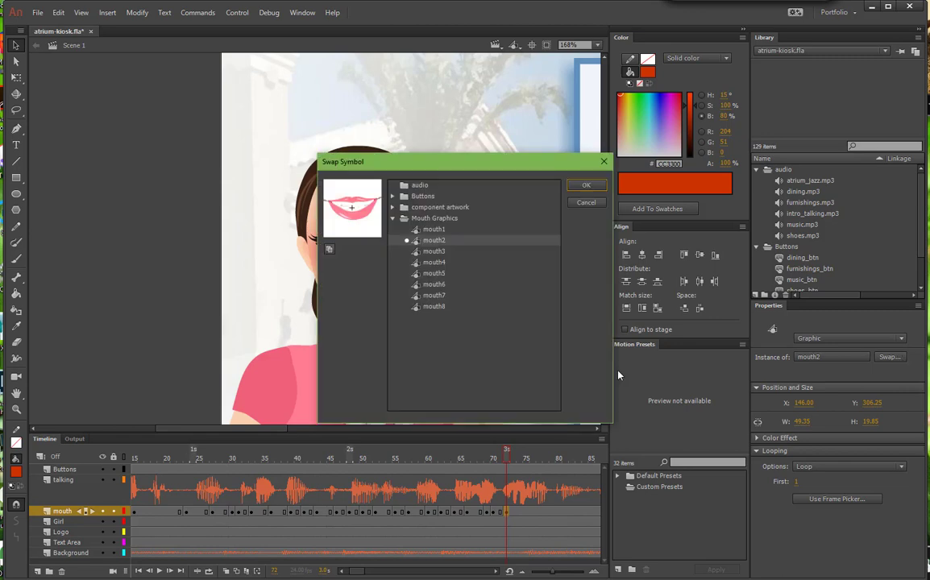
{"action": "left_click", "coordinate": [427, 284]}
{"action": "left_click", "coordinate": [589, 188]}
Insert a keyframe at frame 74 of the mouth layer and swap the girl's mouth symbol there for mouth2
{"action": "left_click", "coordinate": [519, 515]}
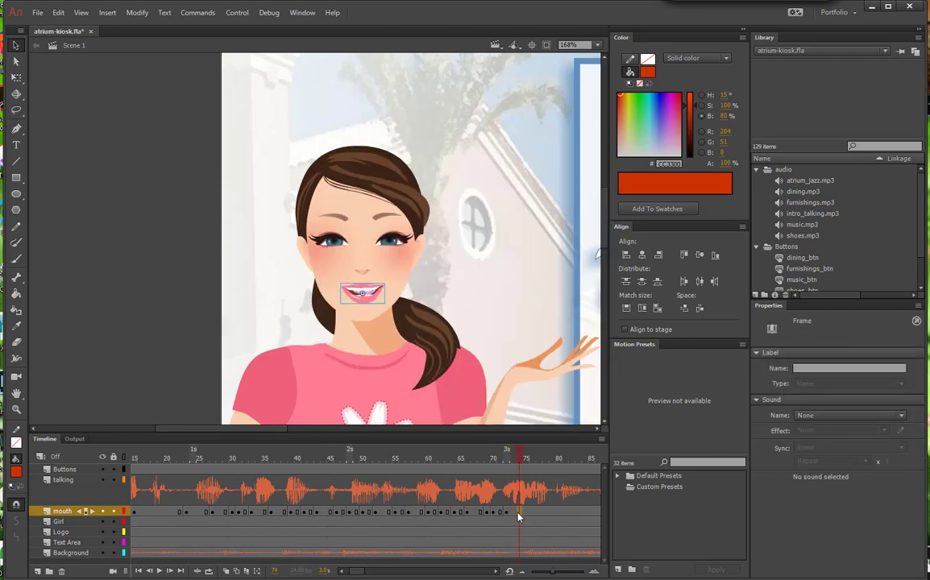
{"action": "left_click", "coordinate": [362, 292]}
{"action": "left_click", "coordinate": [889, 357]}
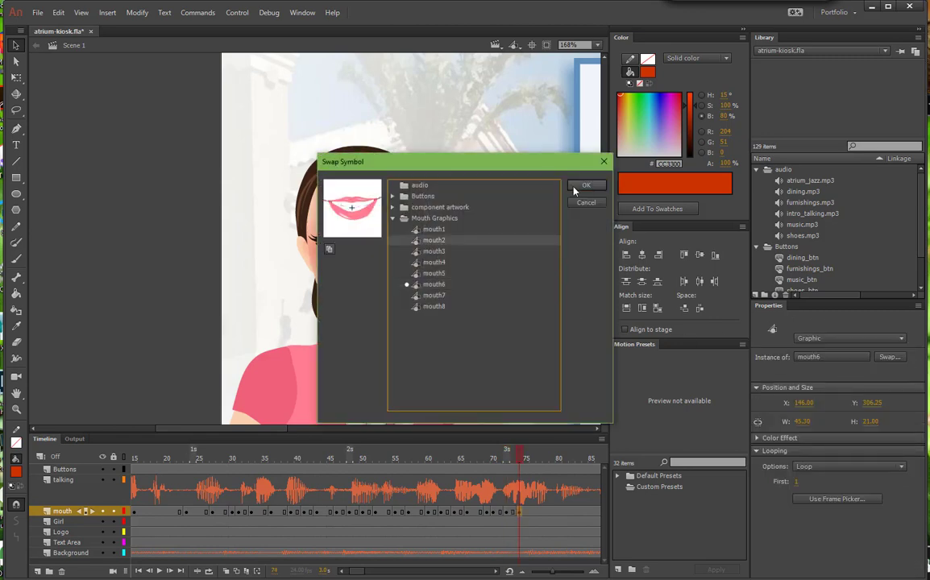
{"action": "left_click", "coordinate": [589, 189]}
Insert a keyframe at frame 79 of the mouth layer and swap the girl's mouth symbol there for mouth4
{"action": "left_click", "coordinate": [556, 512]}
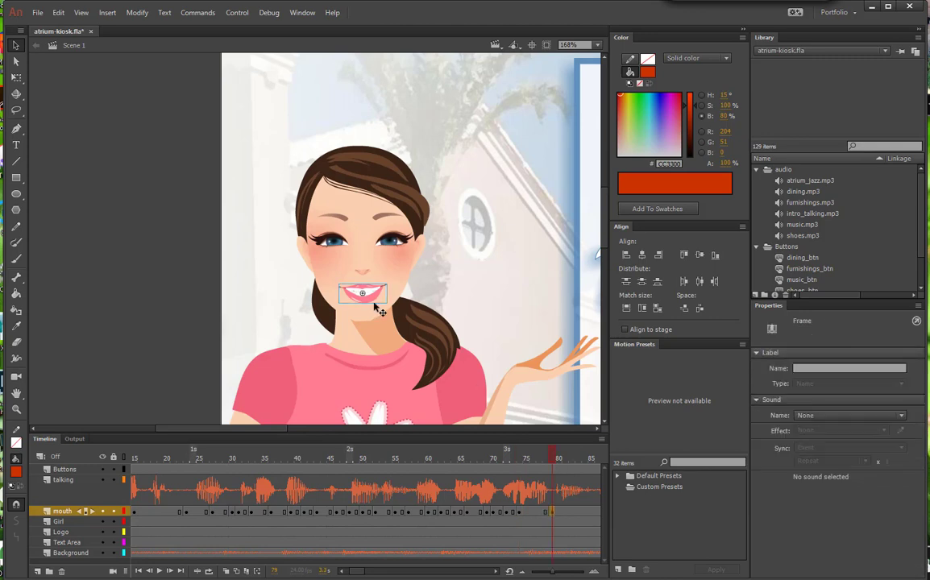
{"action": "left_click", "coordinate": [362, 292]}
{"action": "left_click", "coordinate": [890, 357]}
{"action": "left_click", "coordinate": [434, 262]}
{"action": "left_click", "coordinate": [586, 184]}
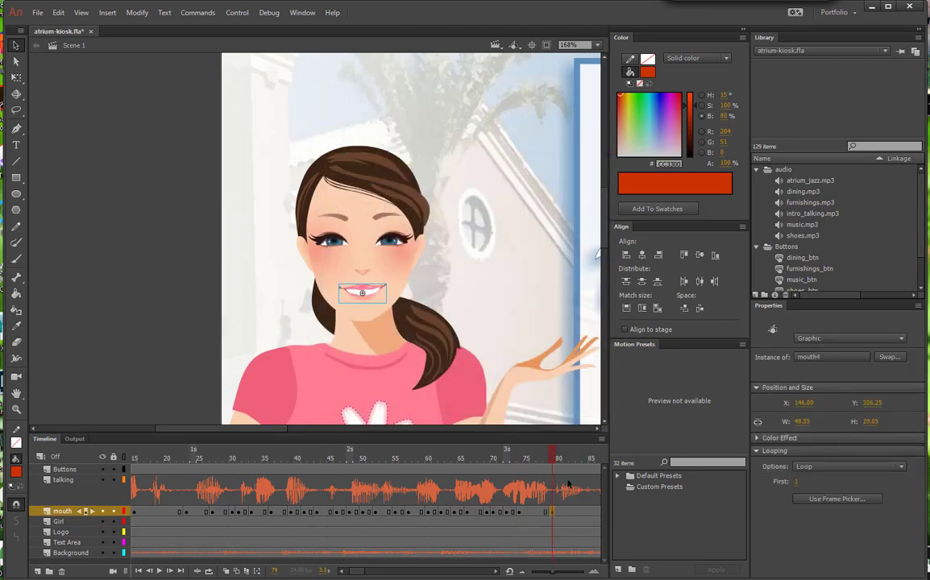
Insert a keyframe at frame 82 of the mouth layer and swap the girl's mouth symbol there for mouth8
{"action": "left_click", "coordinate": [569, 462]}
{"action": "left_click", "coordinate": [572, 513]}
{"action": "key", "text": "F6"}
{"action": "left_click", "coordinate": [373, 292]}
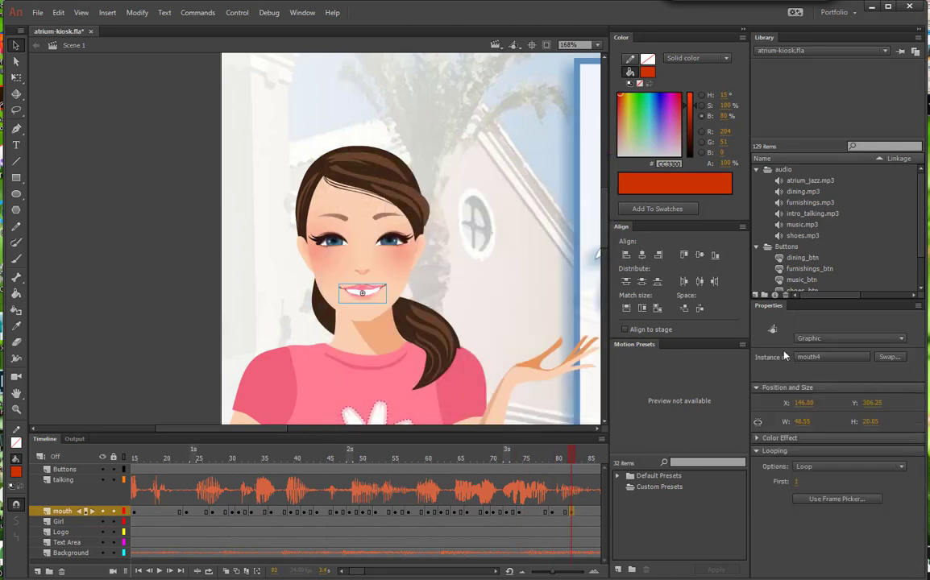
{"action": "left_click", "coordinate": [889, 357]}
{"action": "left_click", "coordinate": [434, 323]}
{"action": "left_click", "coordinate": [586, 185]}
Insert a keyframe at frame 84 of the mouth layer and swap the girl's mouth symbol there for mouth2
{"action": "left_click", "coordinate": [587, 462]}
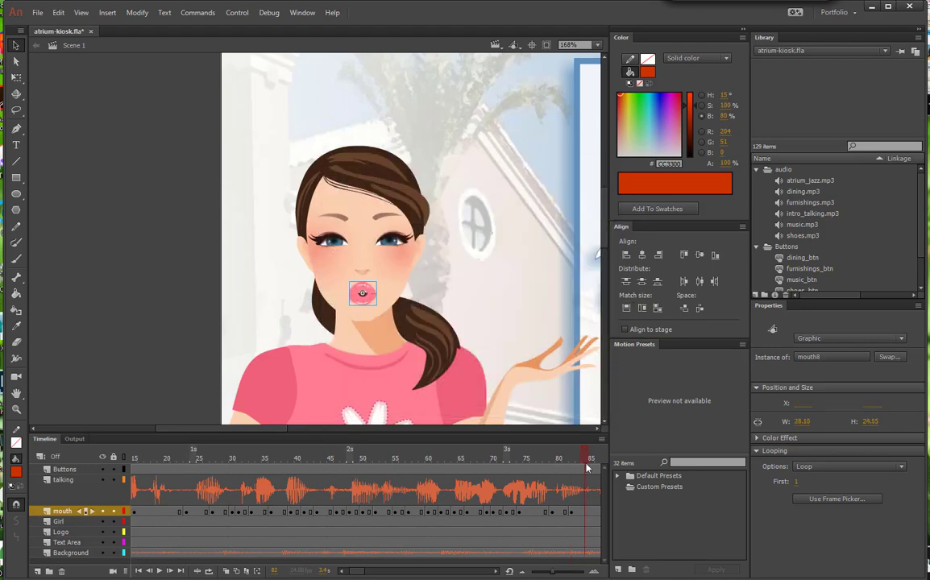
{"action": "left_click", "coordinate": [586, 513]}
{"action": "key", "text": "F6"}
{"action": "left_click", "coordinate": [372, 293]}
{"action": "left_click", "coordinate": [890, 357]}
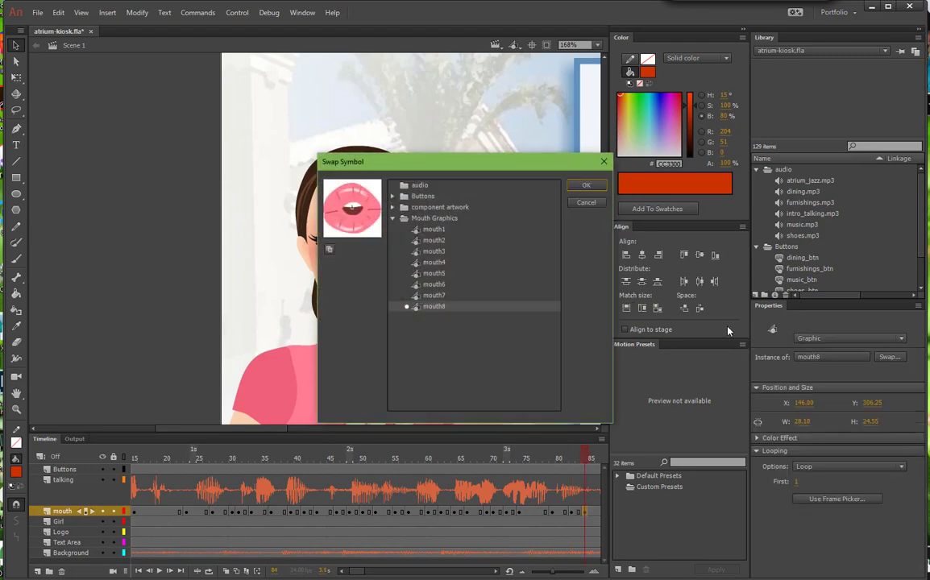
{"action": "left_click", "coordinate": [434, 240]}
{"action": "left_click", "coordinate": [586, 184]}
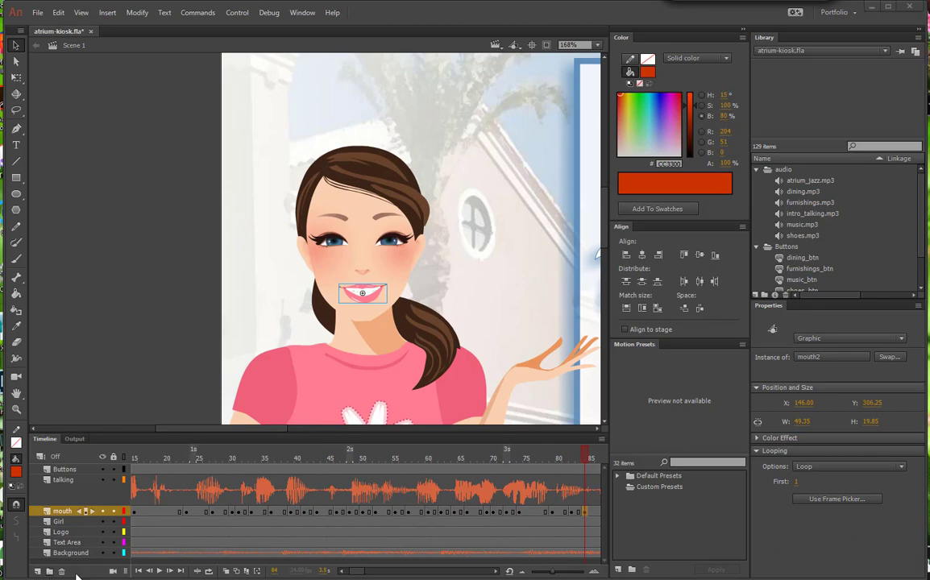
Play the lip-sync animation from frame 1 to check it, and save the document
{"action": "left_click", "coordinate": [137, 571]}
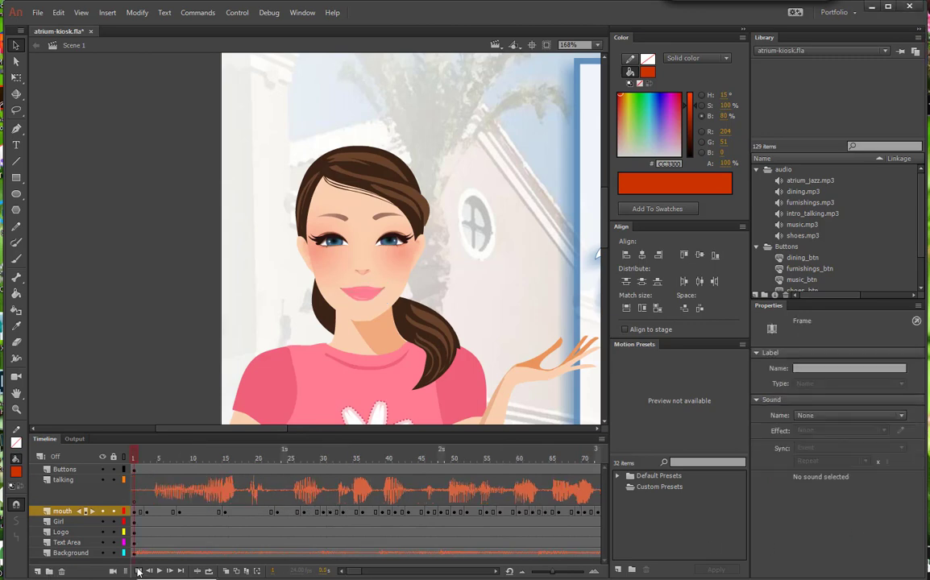
{"action": "left_click", "coordinate": [160, 572]}
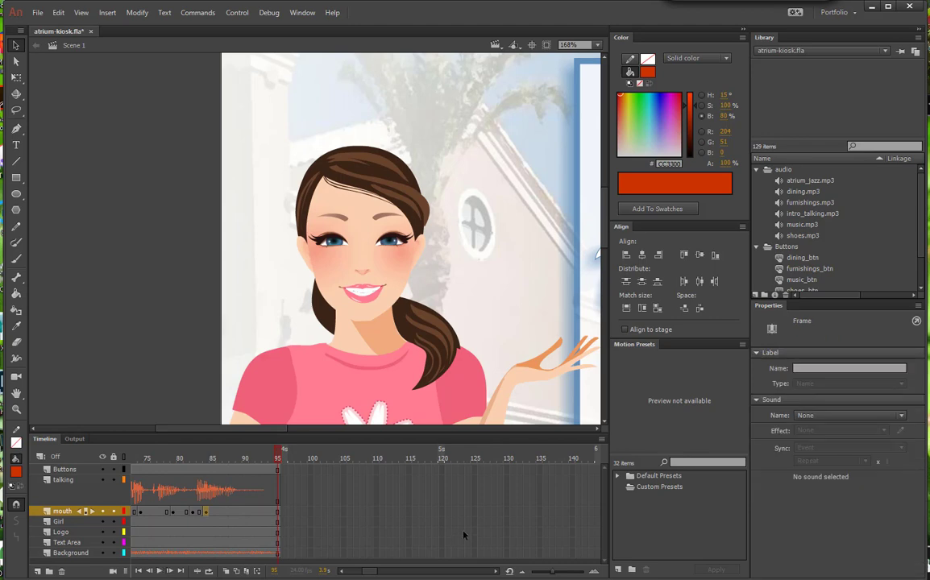
{"action": "left_click", "coordinate": [37, 13]}
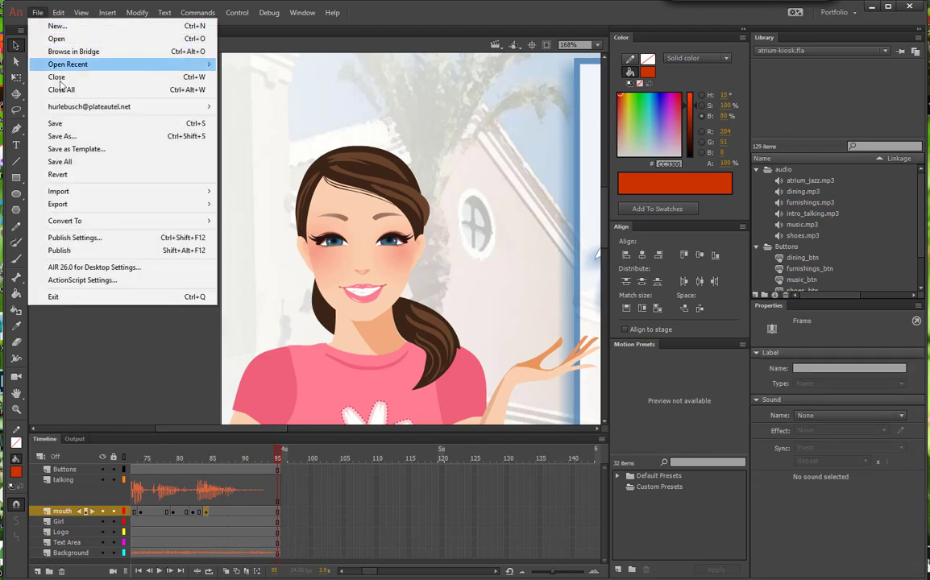
{"action": "left_click", "coordinate": [66, 124]}
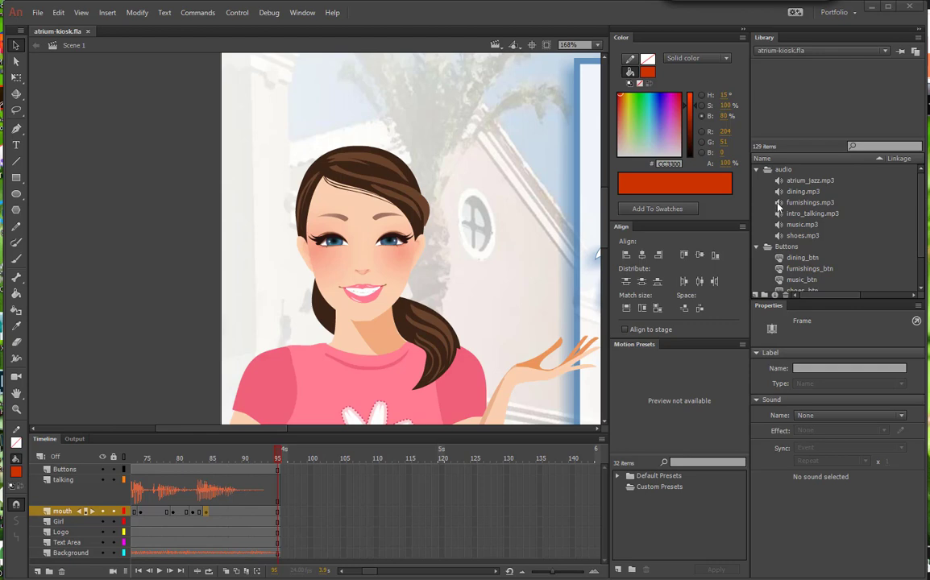
In the sound properties of atrium_jazz.mp3, turn off the imported MP3 quality and set the MP3 bit rate to 48 kbps
{"action": "left_click", "coordinate": [808, 181]}
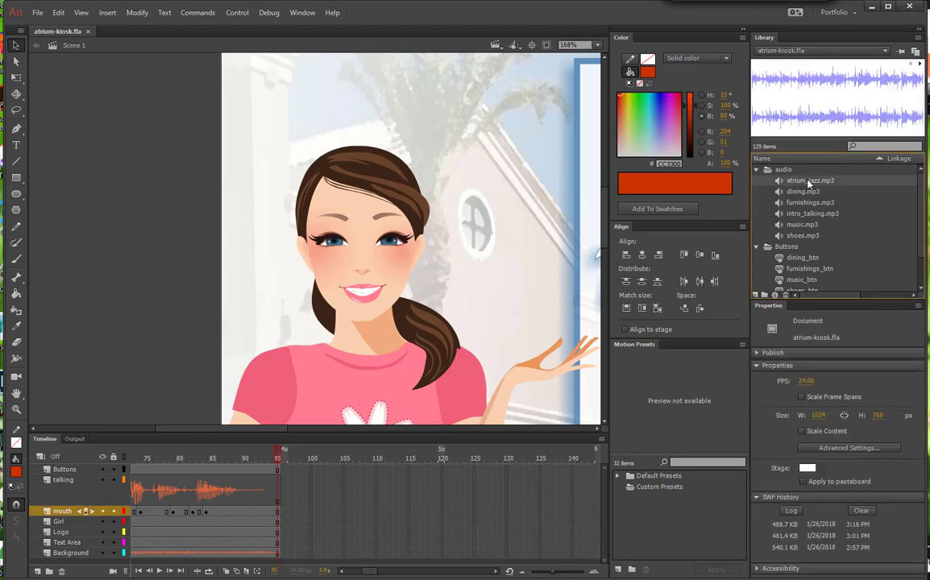
{"action": "right_click", "coordinate": [808, 183]}
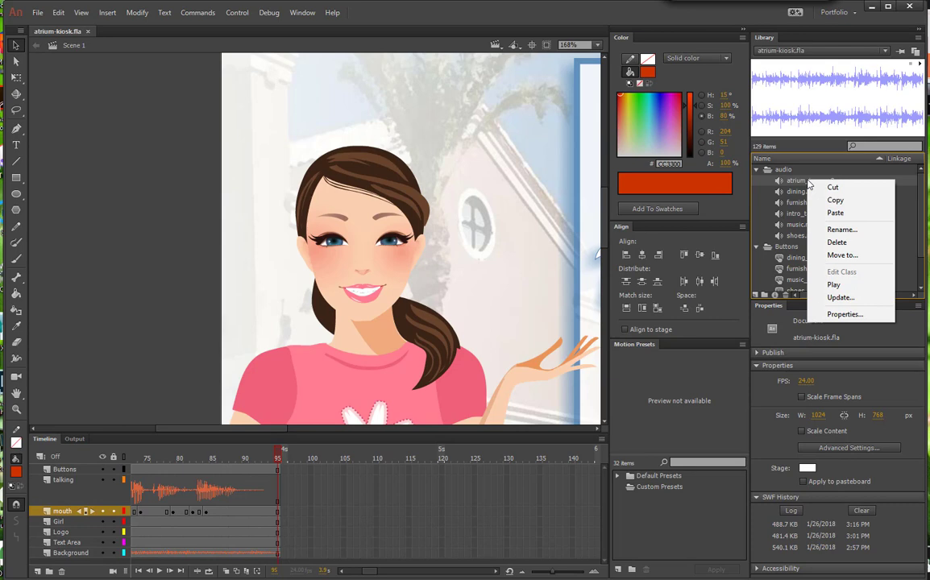
{"action": "left_click", "coordinate": [838, 314]}
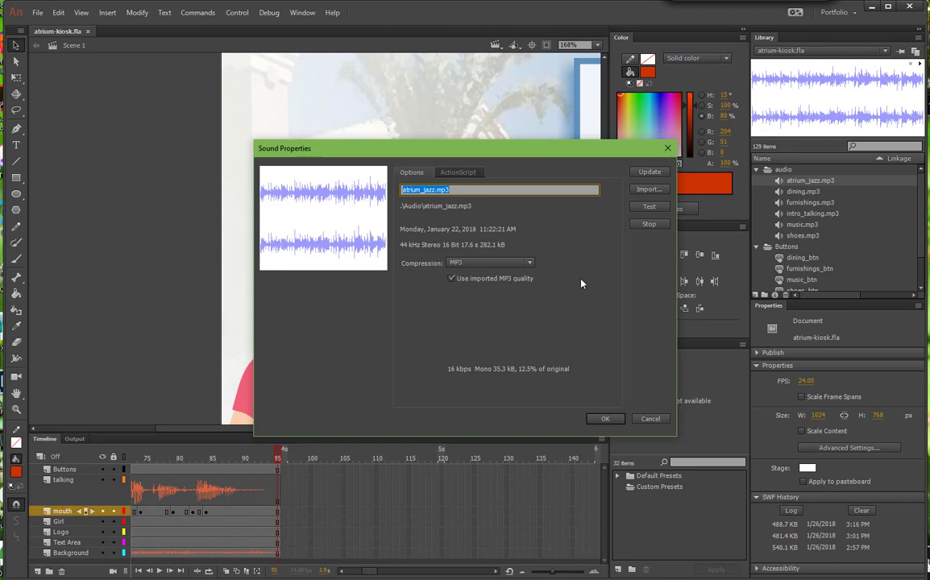
{"action": "left_click", "coordinate": [418, 178]}
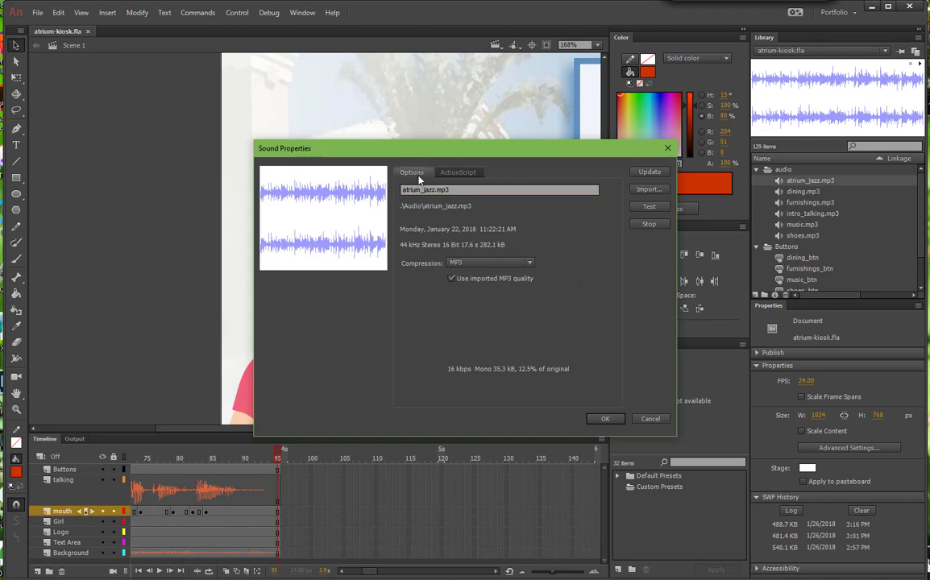
{"action": "left_click", "coordinate": [531, 266]}
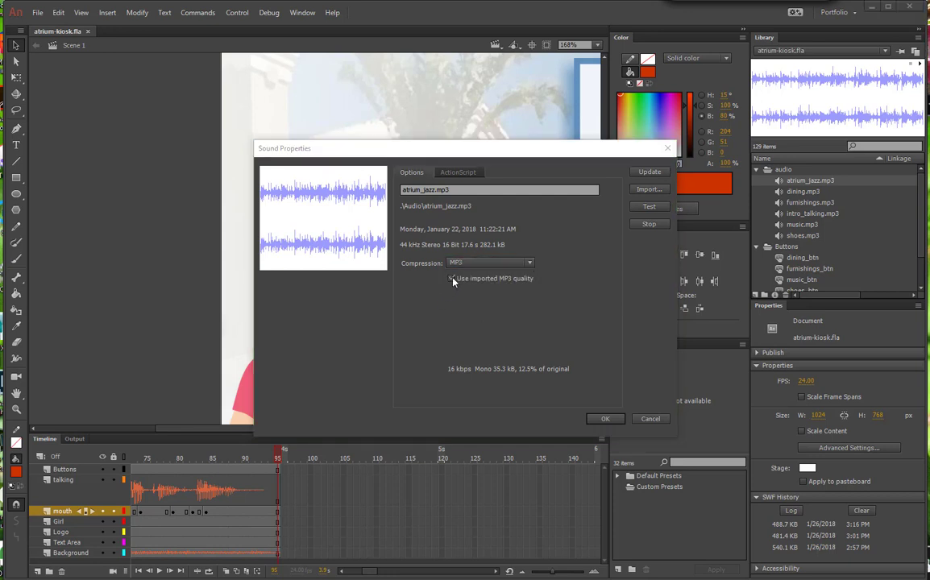
{"action": "left_click", "coordinate": [452, 278]}
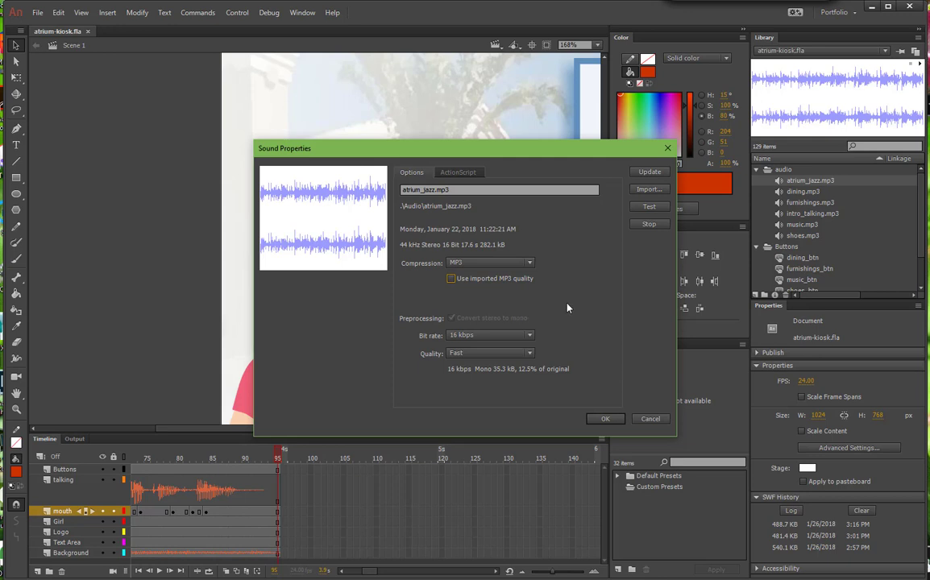
{"action": "left_click", "coordinate": [527, 337]}
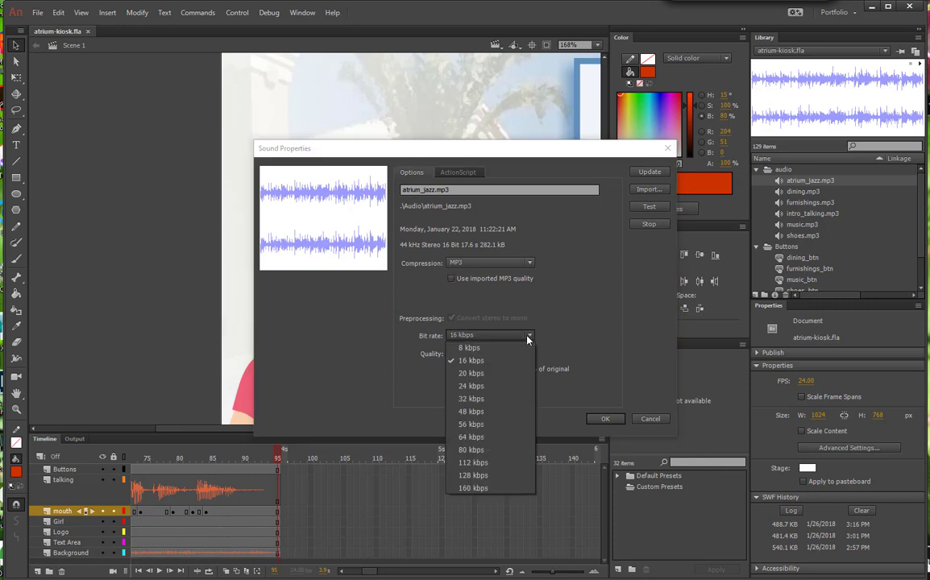
{"action": "left_click", "coordinate": [492, 412]}
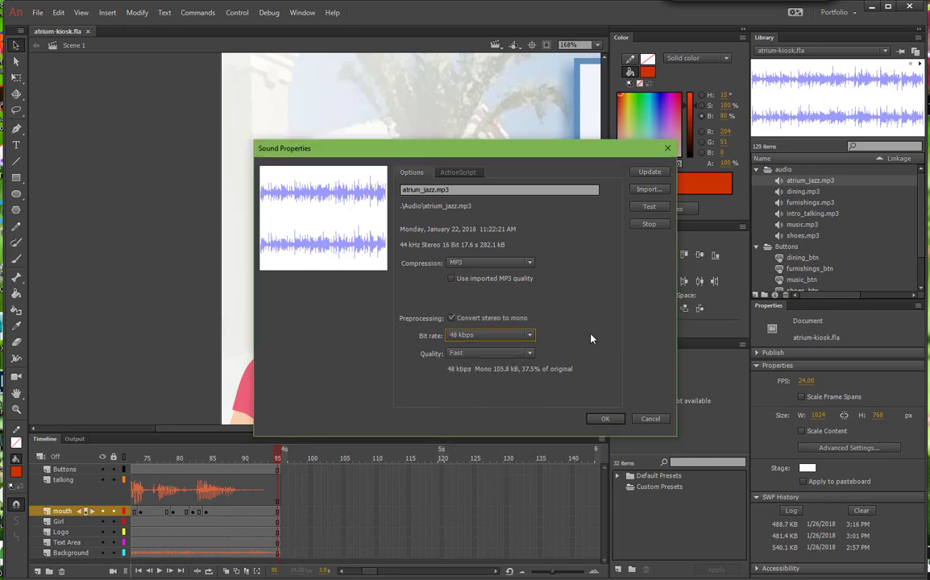
{"action": "left_click", "coordinate": [530, 355]}
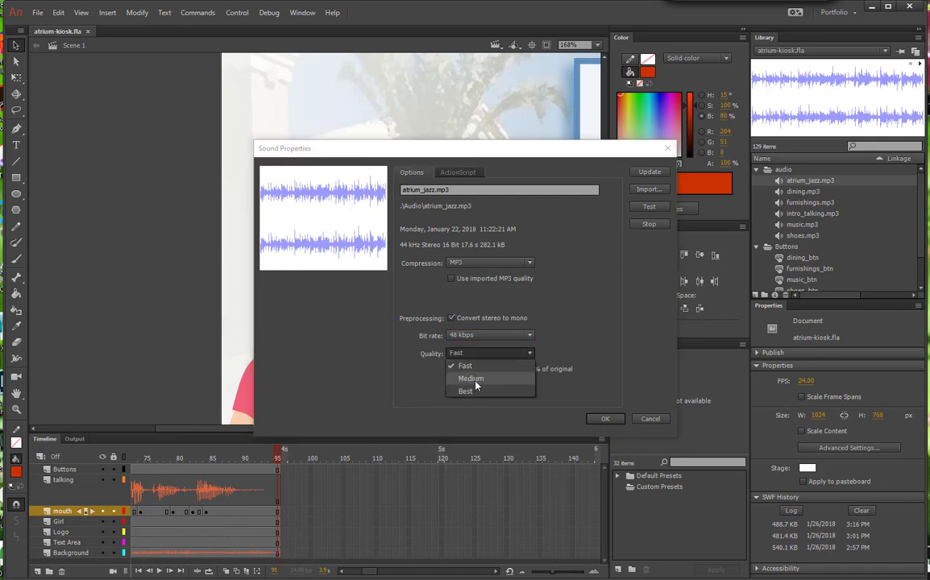
{"action": "left_click", "coordinate": [605, 419]}
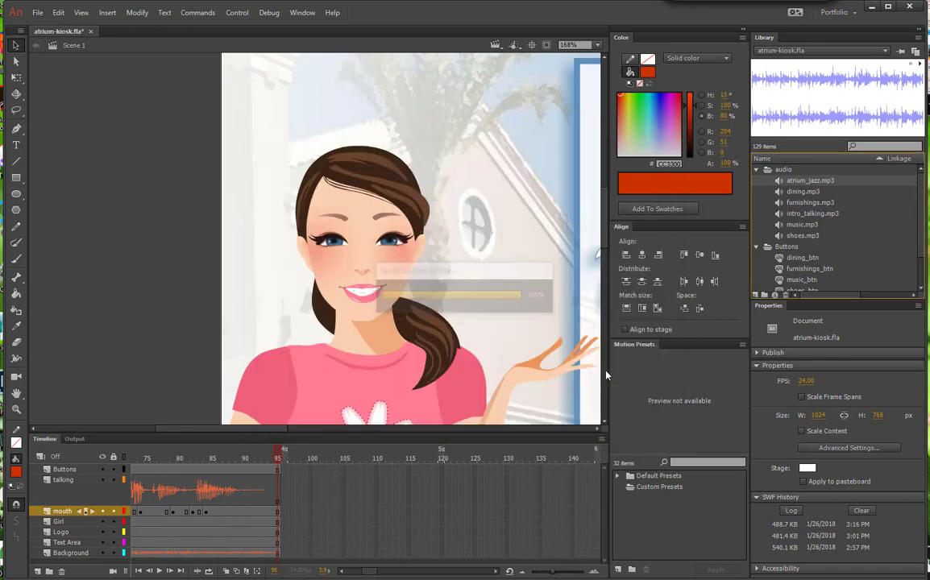
In the sound properties of intro_talking.mp3, set Speech compression with an 11kHz sample rate and test the sound
{"action": "right_click", "coordinate": [808, 214]}
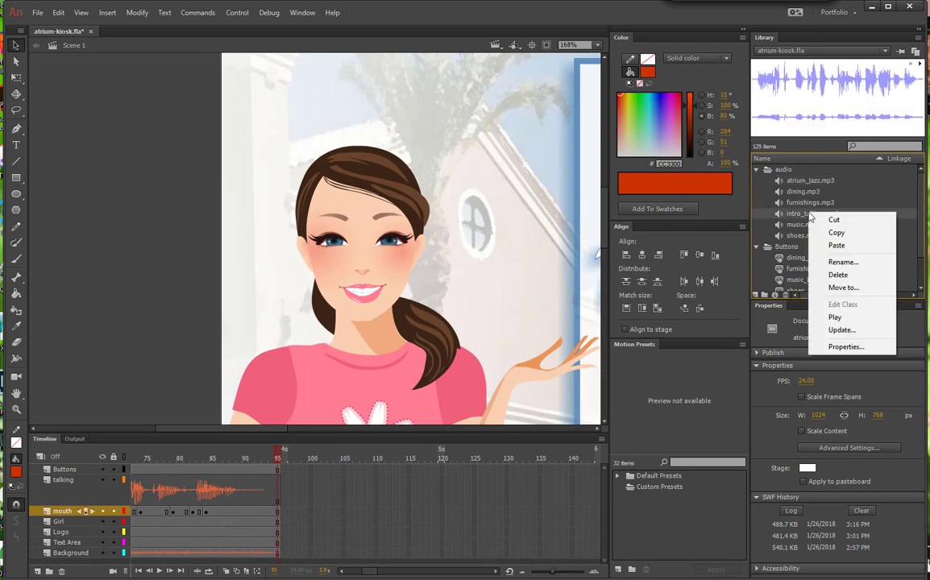
{"action": "left_click", "coordinate": [844, 347]}
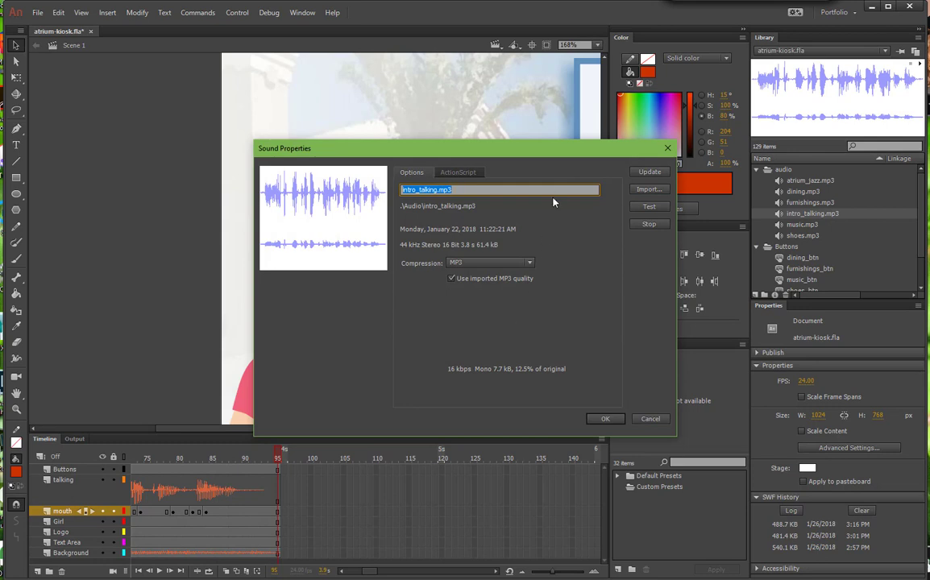
{"action": "left_click", "coordinate": [488, 263]}
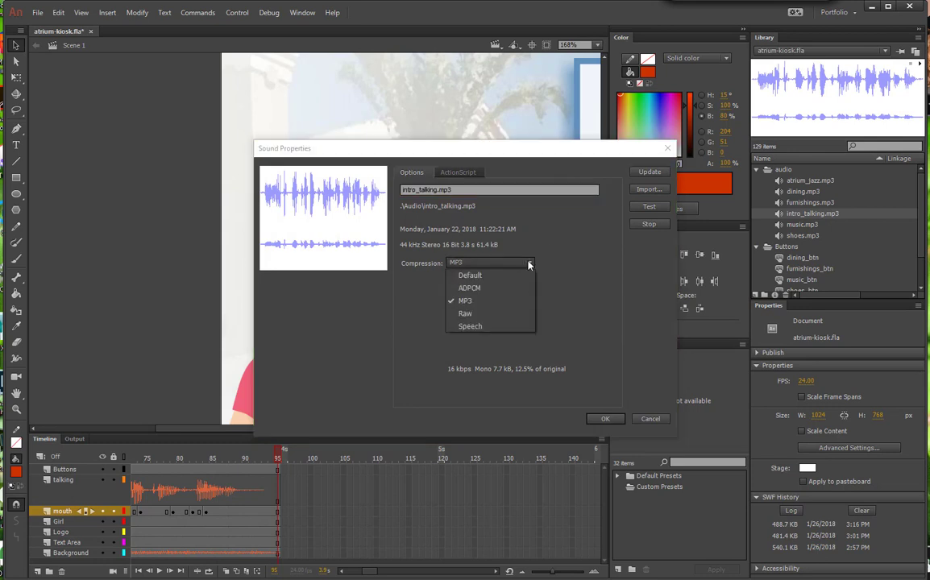
{"action": "left_click", "coordinate": [483, 327]}
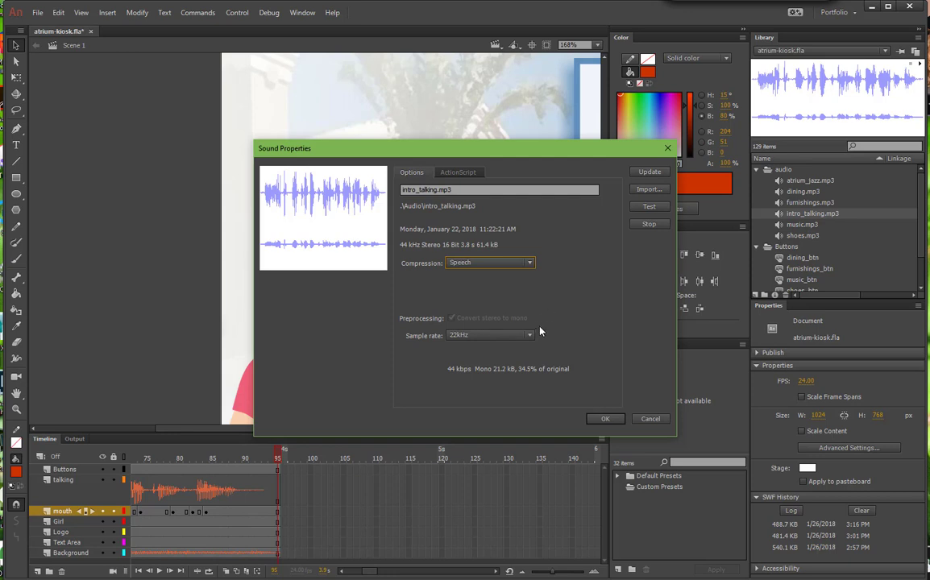
{"action": "left_click", "coordinate": [528, 335]}
{"action": "left_click", "coordinate": [476, 360]}
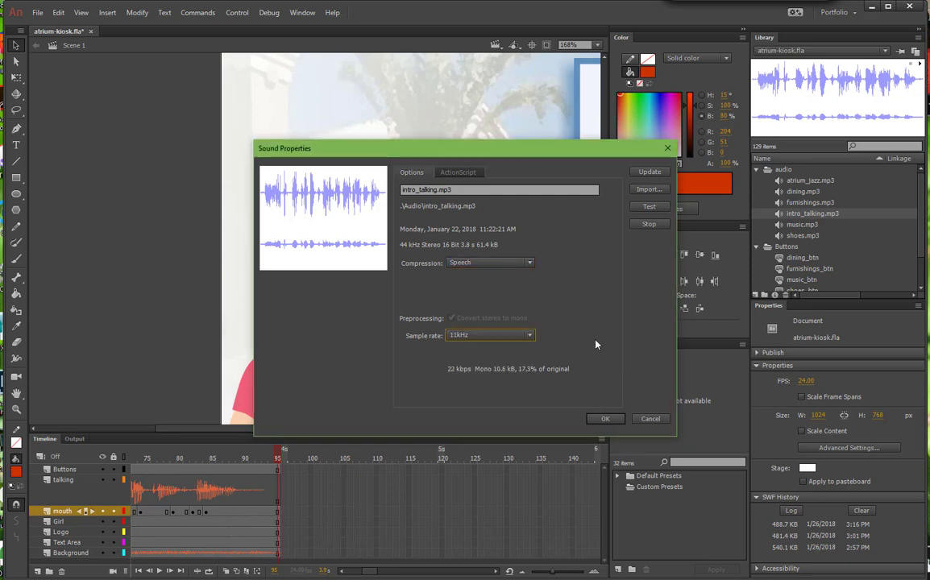
{"action": "left_click", "coordinate": [650, 209]}
Set the sample rate of intro_talking.mp3 to 44kHz after a test playback, and save the document
{"action": "left_click", "coordinate": [531, 335]}
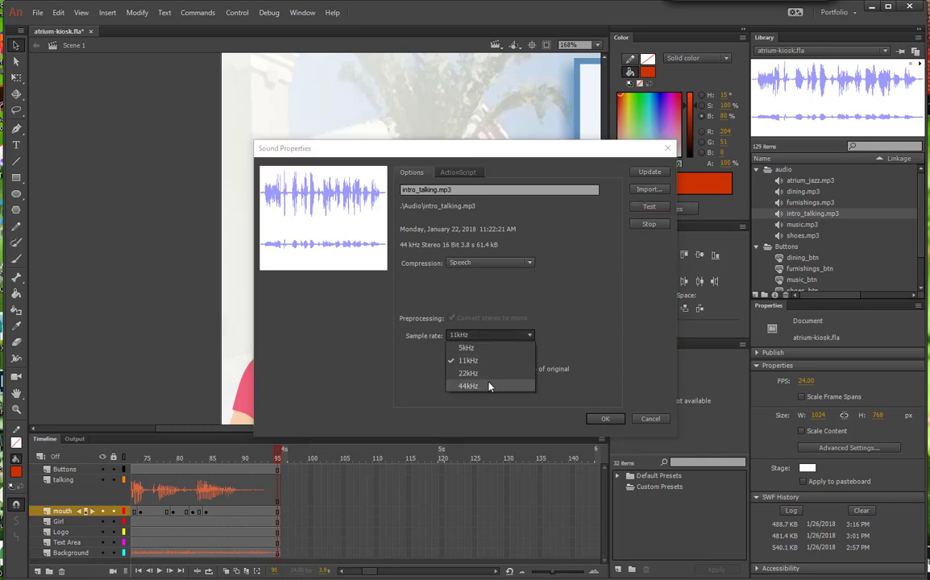
{"action": "left_click", "coordinate": [520, 386]}
{"action": "left_click", "coordinate": [648, 208]}
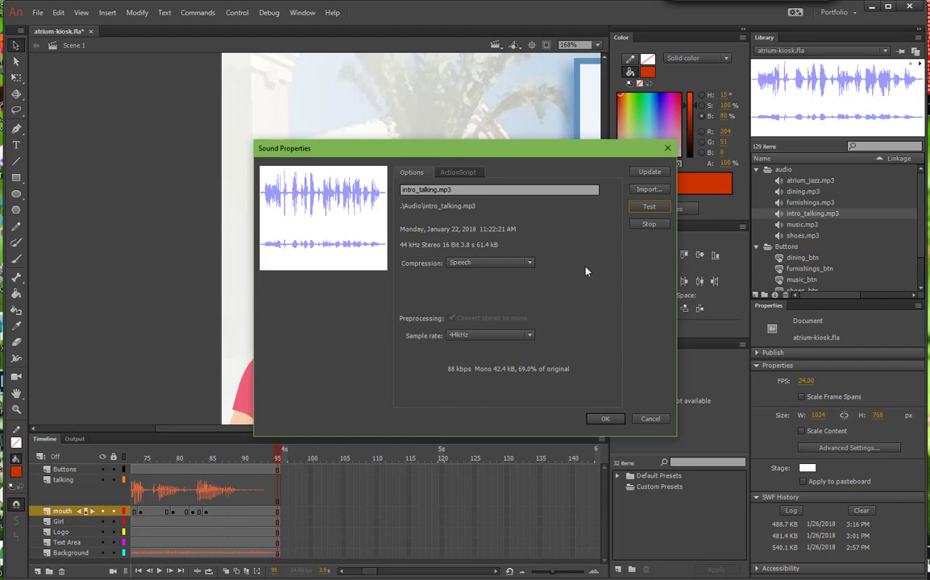
{"action": "left_click", "coordinate": [606, 418]}
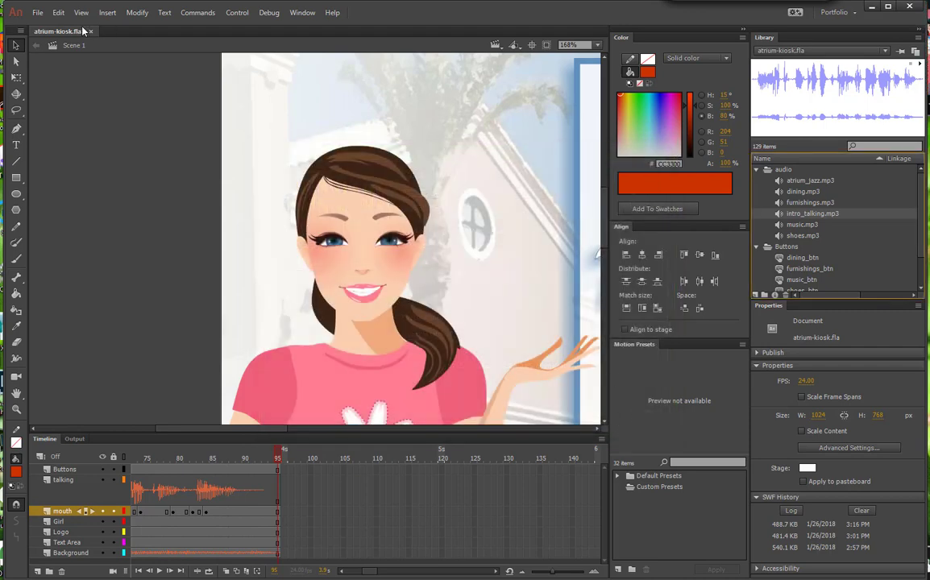
{"action": "left_click", "coordinate": [37, 12]}
{"action": "left_click", "coordinate": [68, 126]}
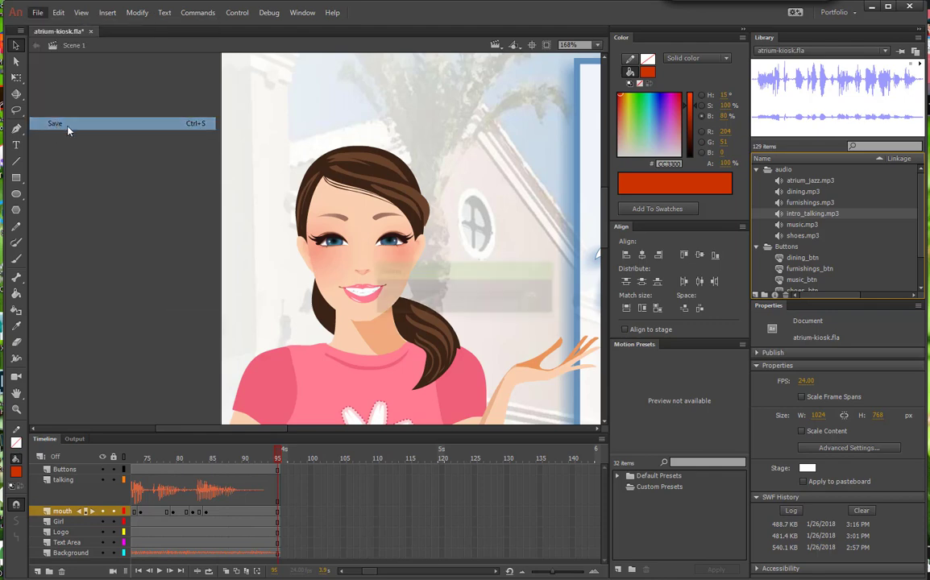